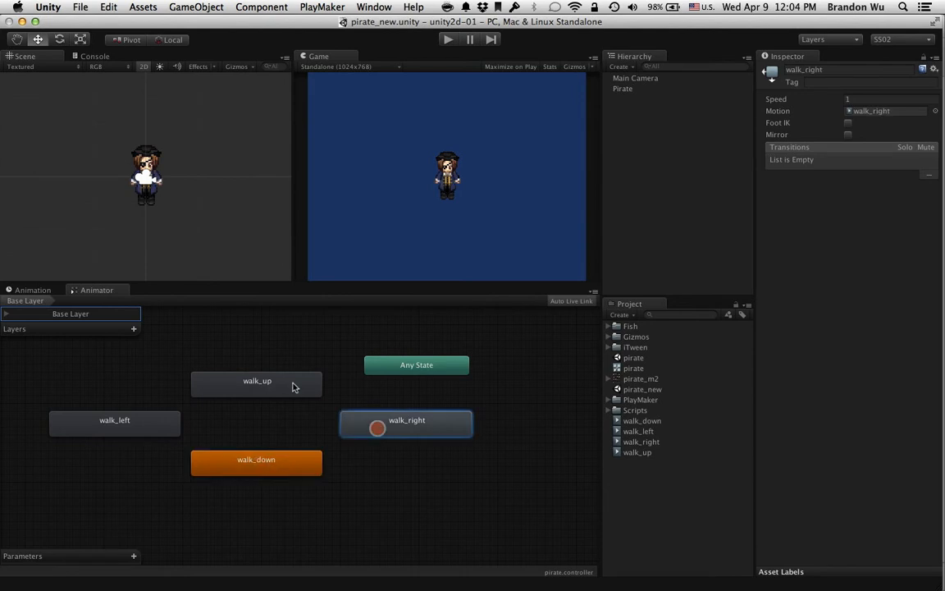
click(292, 382)
click(291, 459)
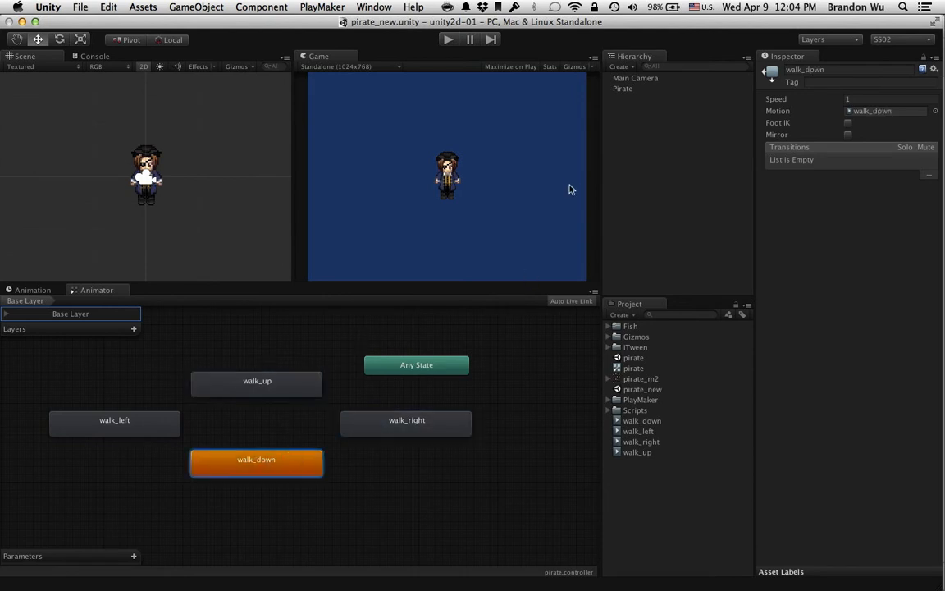
Open the PlayMaker editor with the Pirate object selected, dismiss the welcome screen, and dock the editor beside the Animator view
click(623, 89)
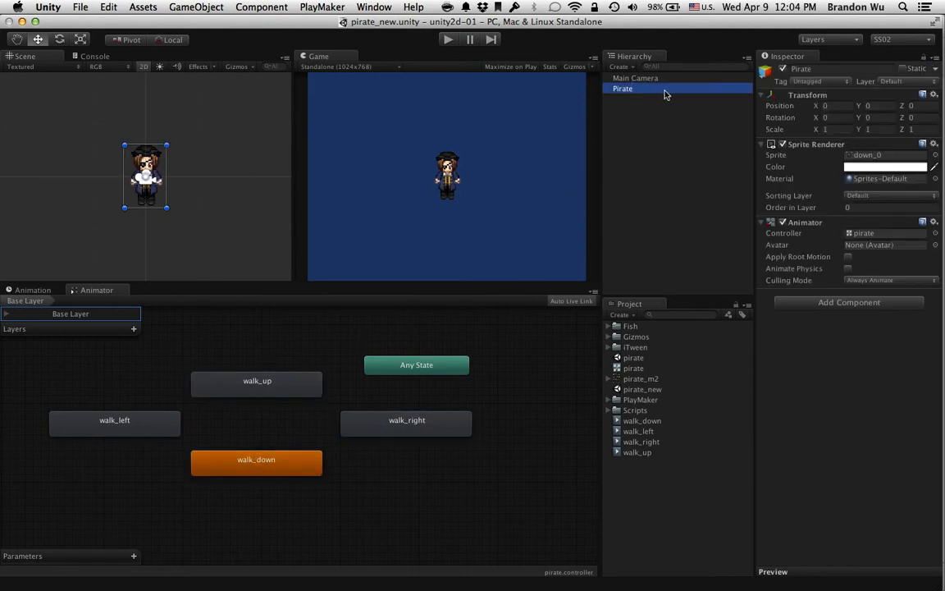
click(315, 9)
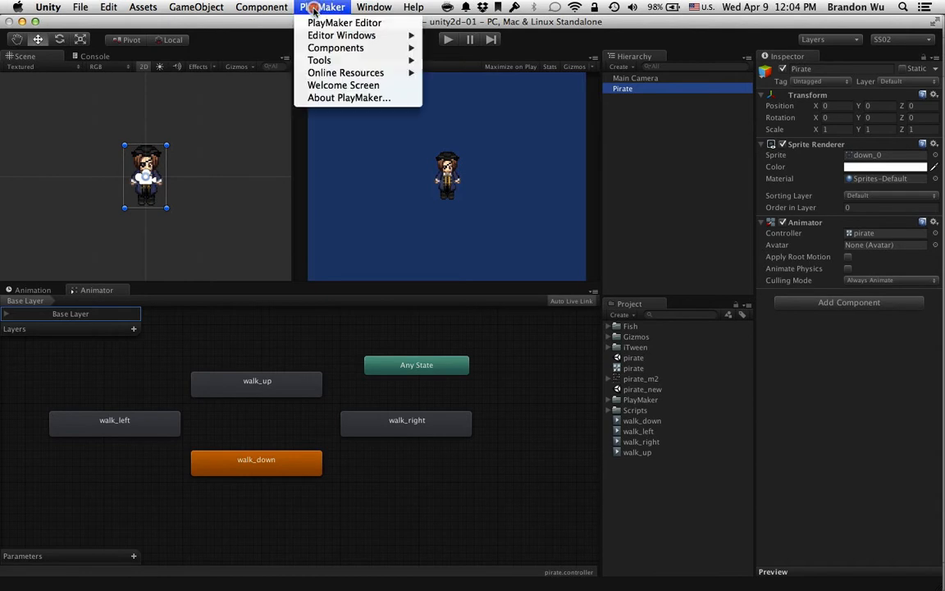
click(315, 25)
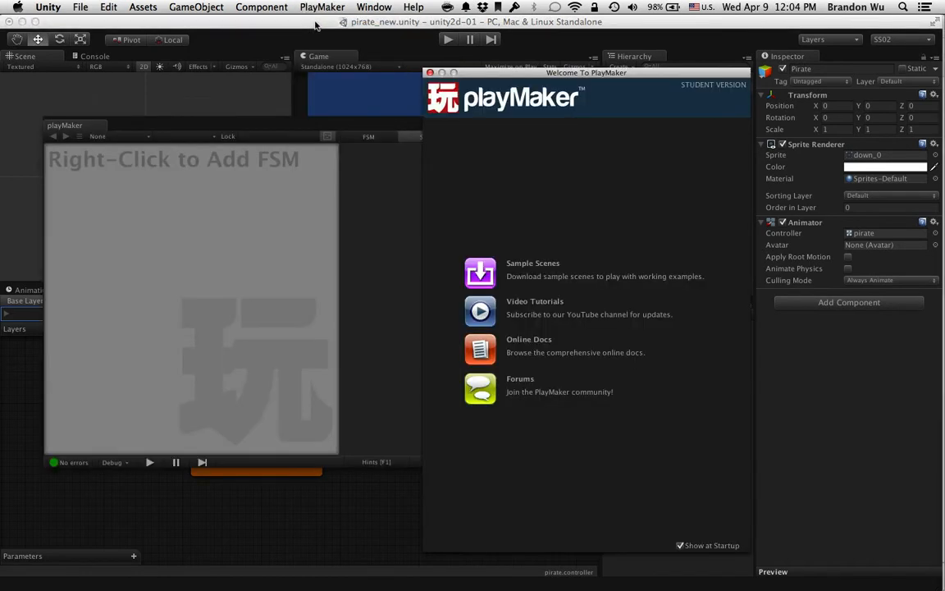
click(428, 74)
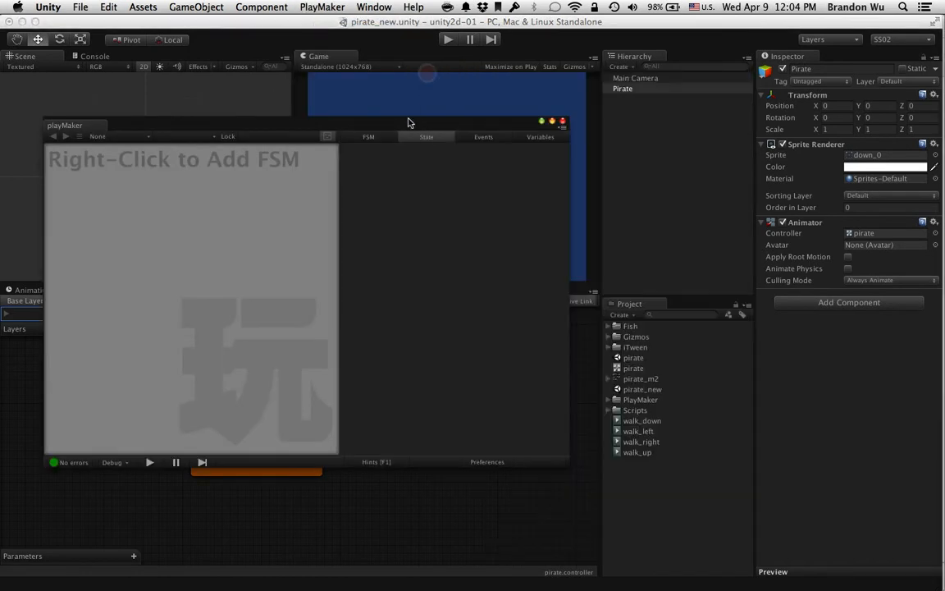
drag(408, 119, 630, 154)
drag(320, 160, 190, 297)
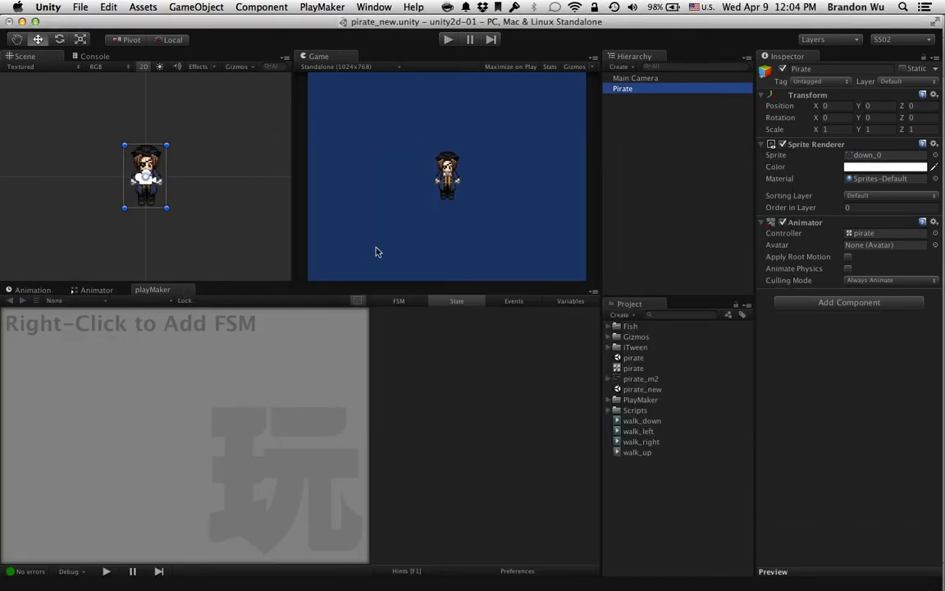
Add an FSM to the Pirate, rename its start state to idle, and move that state higher in the graph
right_click(133, 331)
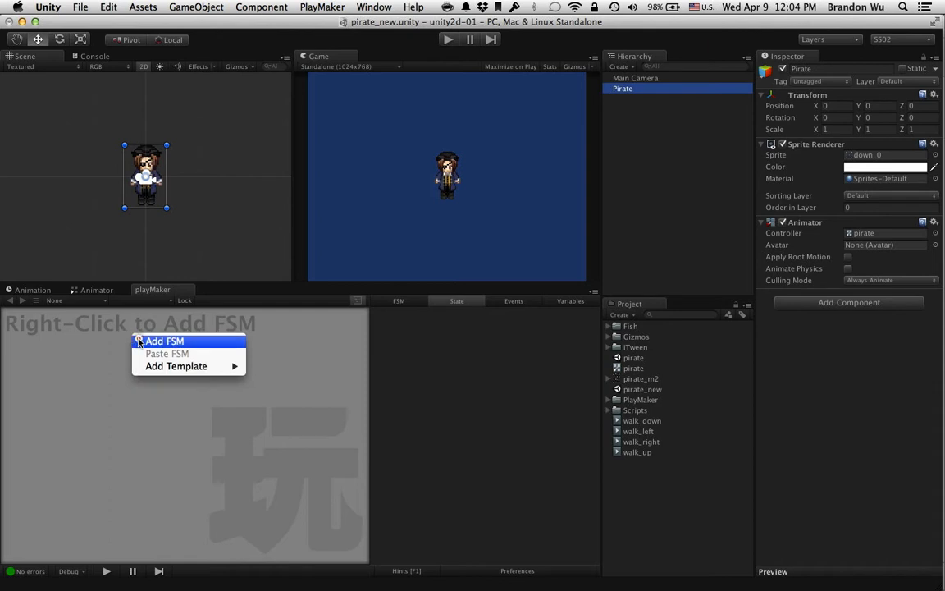
click(154, 338)
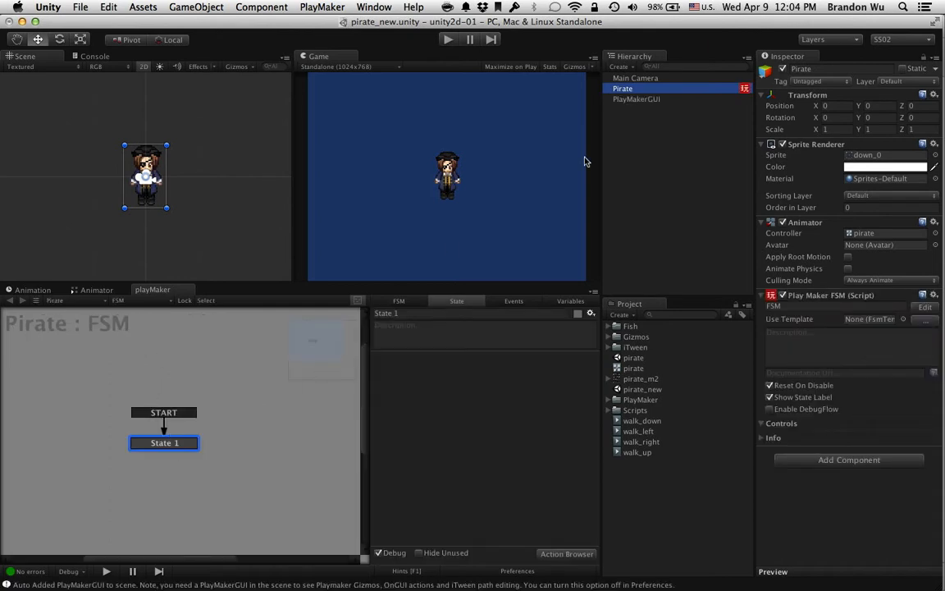
click(411, 314)
text(idle)
key(Return)
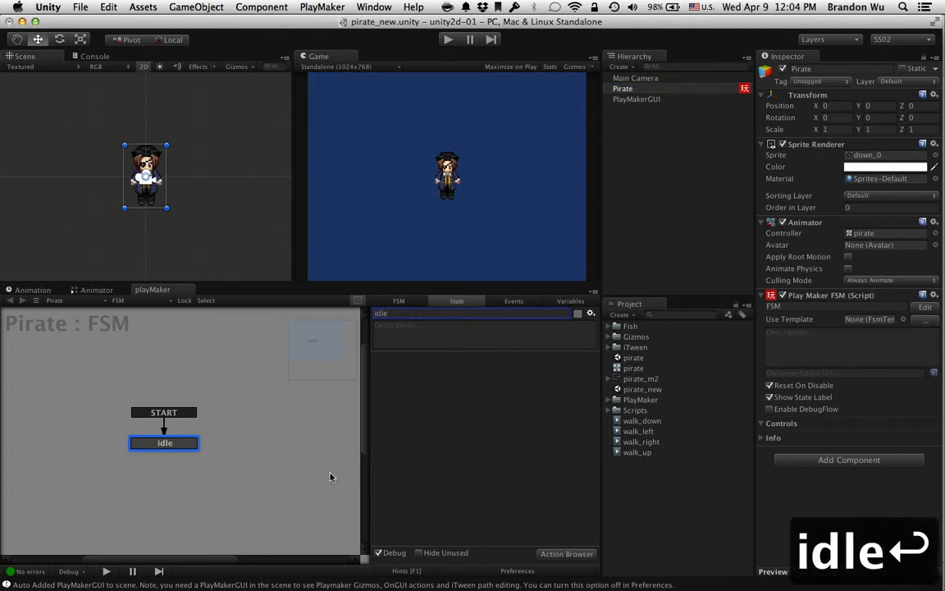
drag(197, 451, 191, 404)
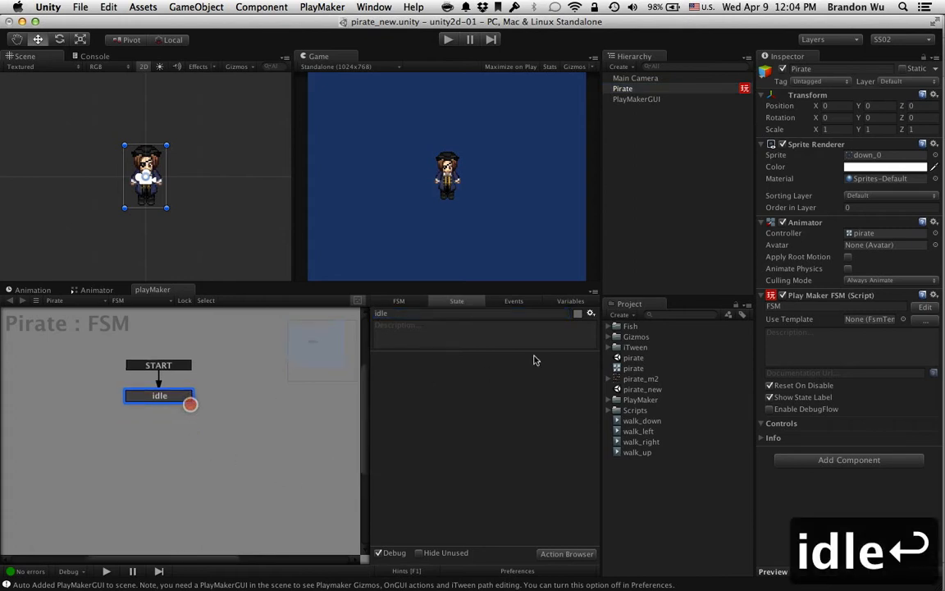
click(422, 401)
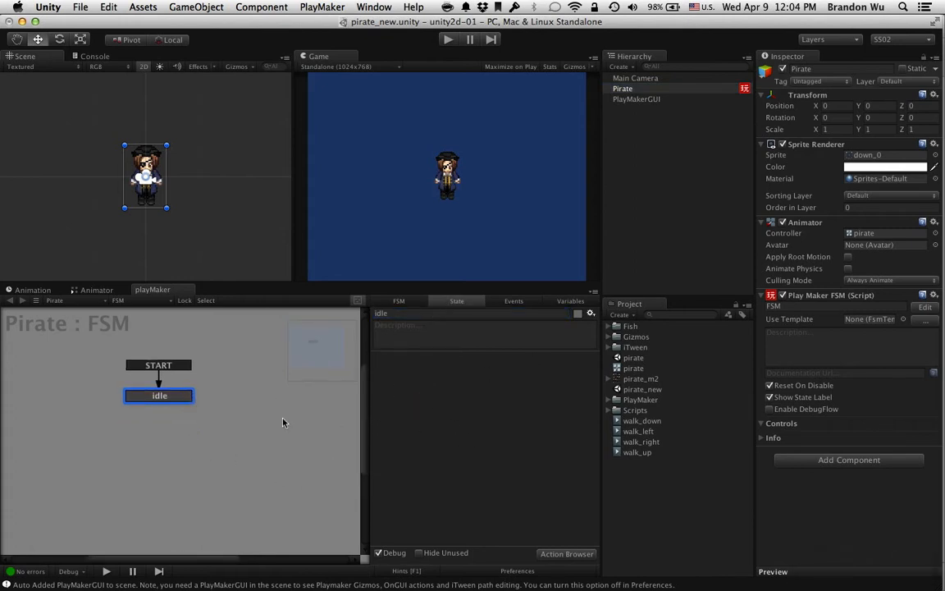
Add a second state named up and place it level with the idle state, on its right side
super+click(181, 443)
drag(217, 447, 248, 421)
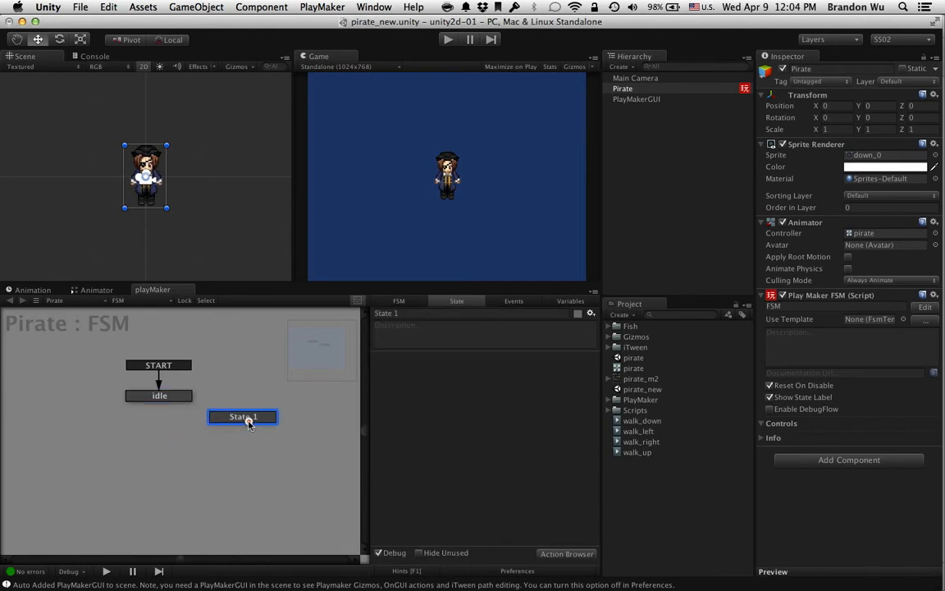
click(431, 313)
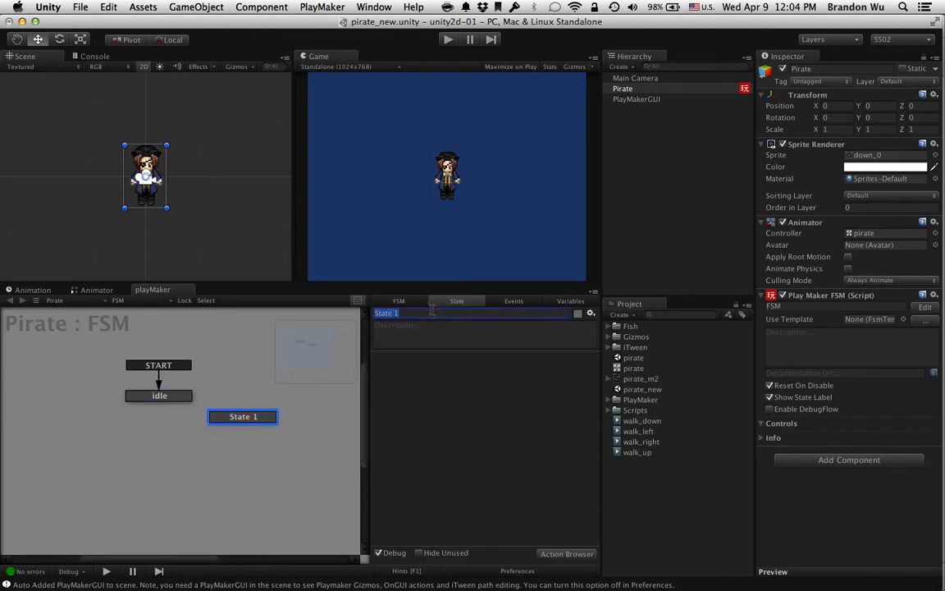
text(up)
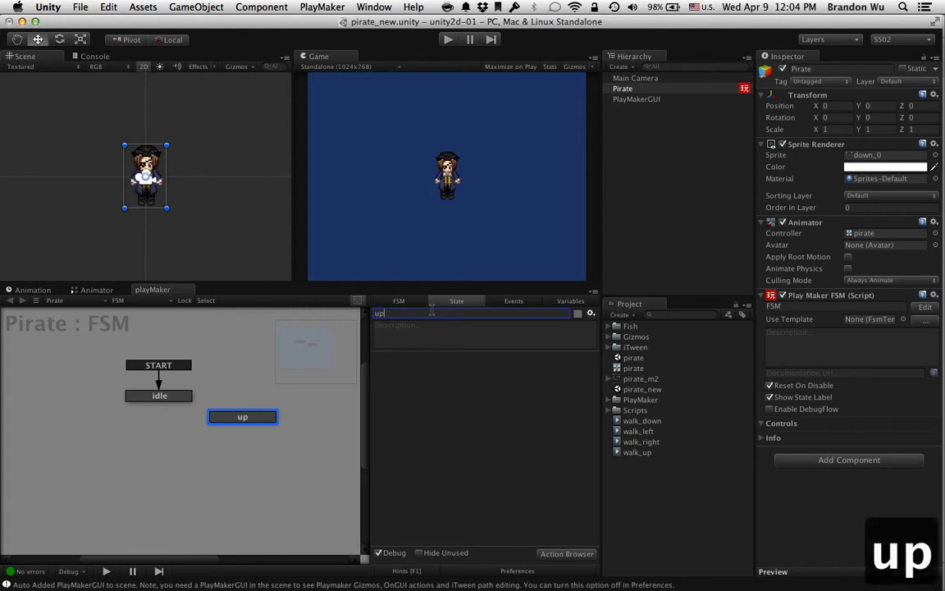
key(Return)
drag(252, 427, 270, 403)
Add a Get Key Down action to the idle state and set its key to Up Arrow
click(180, 400)
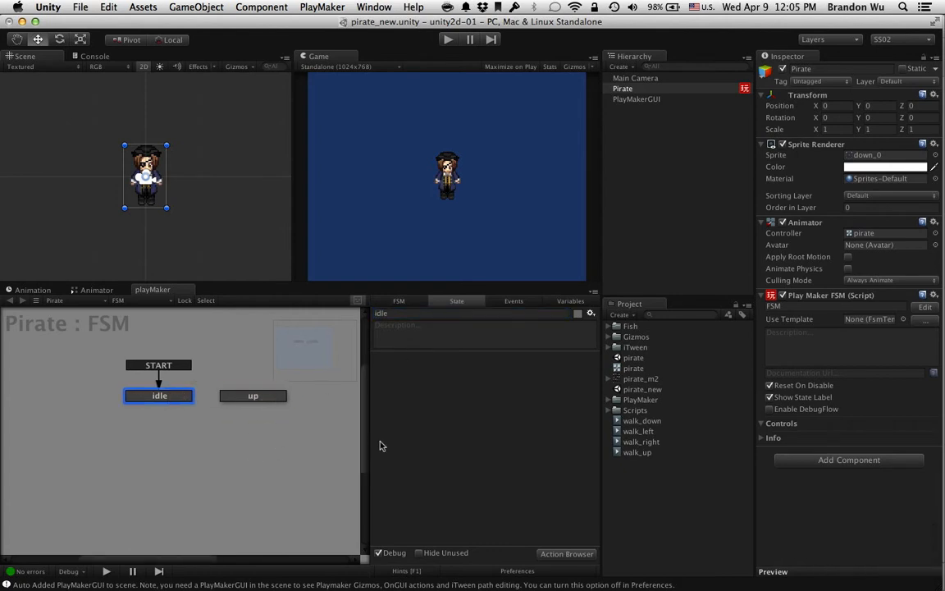
click(570, 554)
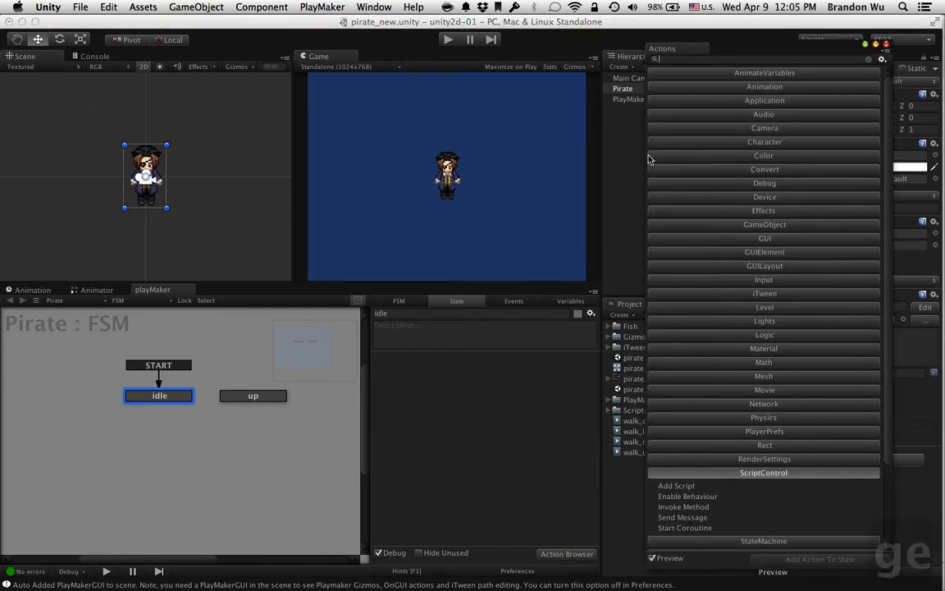
text(get key)
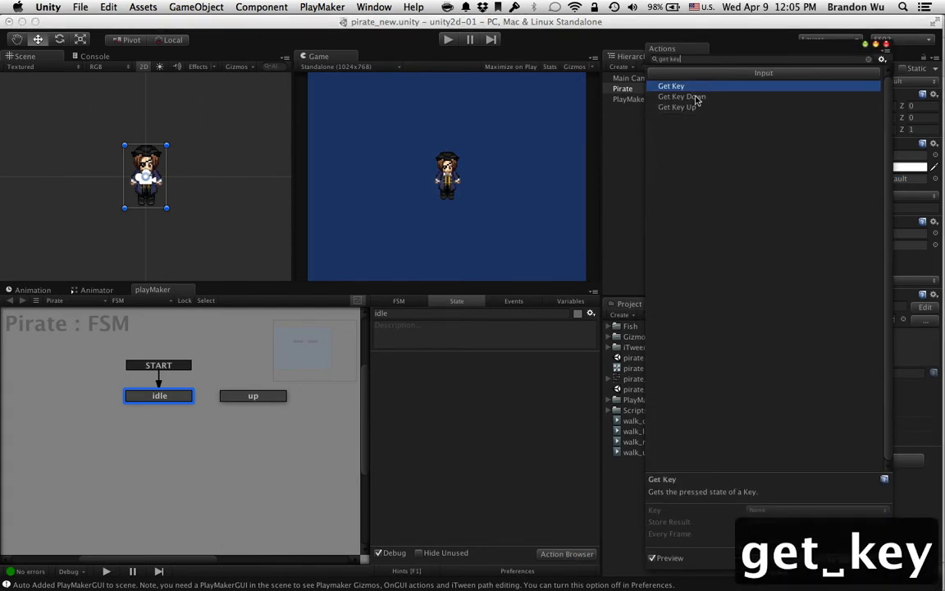
drag(695, 97, 465, 454)
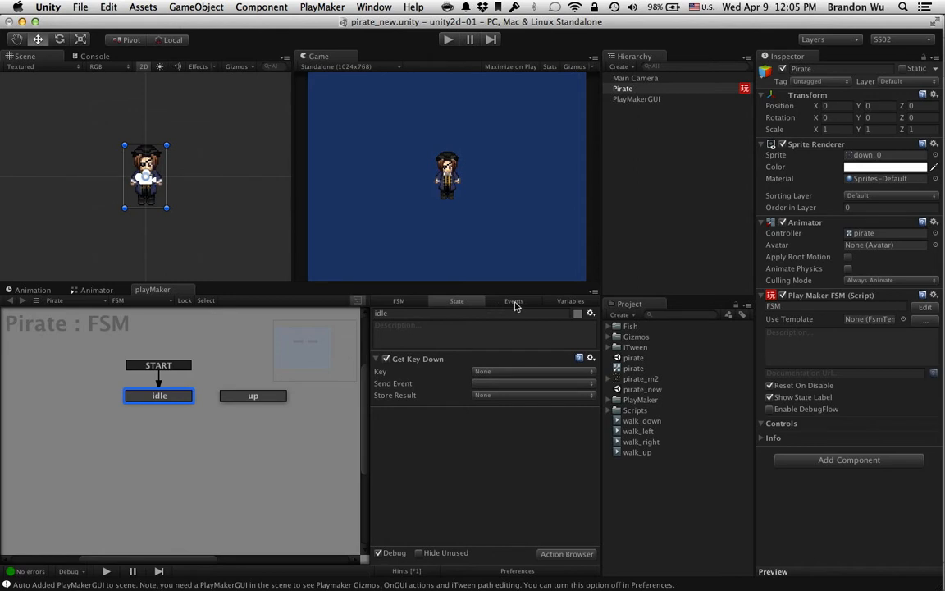
click(494, 371)
scroll(516, 472, down, 10)
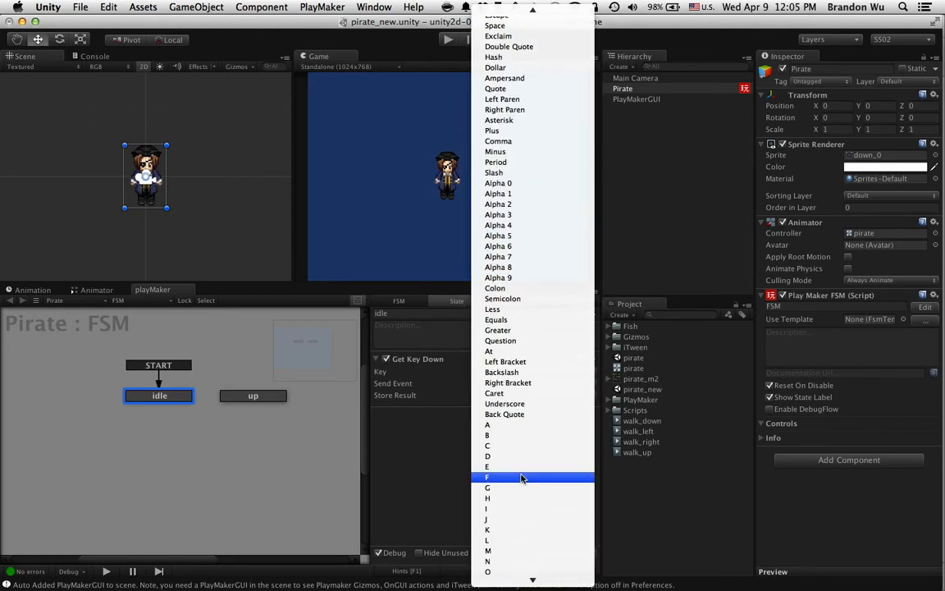
scroll(521, 478, down, 12)
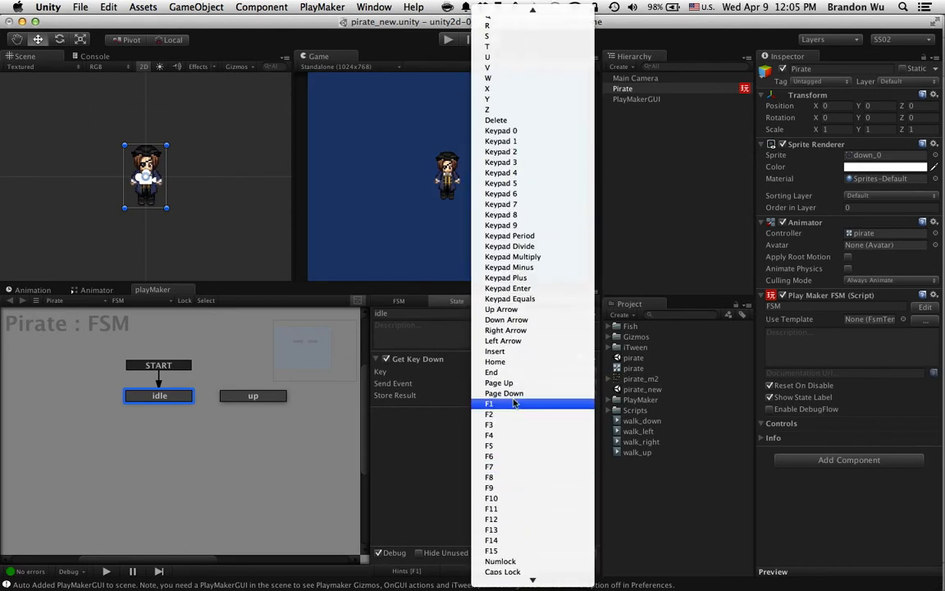
click(508, 309)
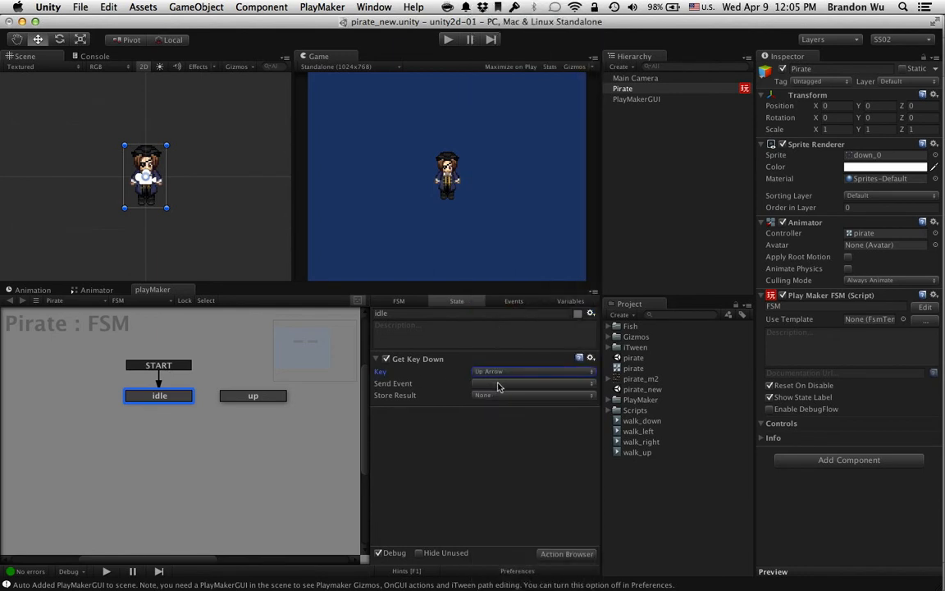
Create four FSM events named up, down, left and right
click(512, 301)
click(477, 533)
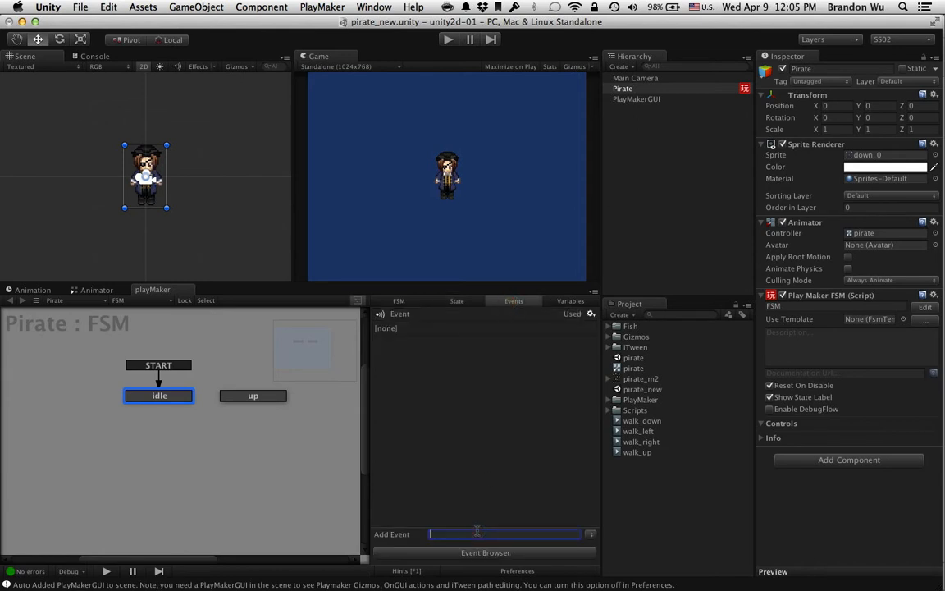
text(up)
key(Return)
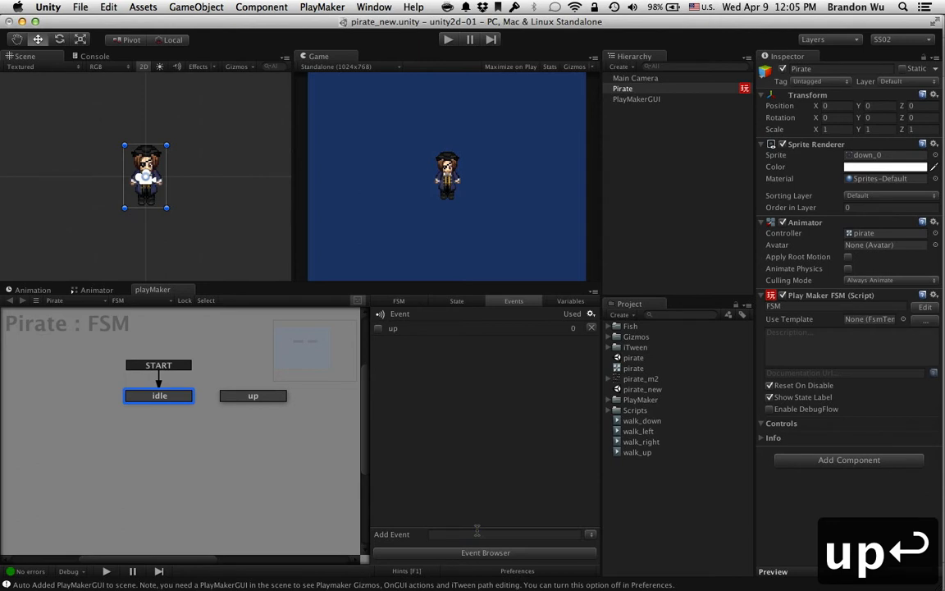
click(477, 533)
text(down)
key(Return)
click(477, 533)
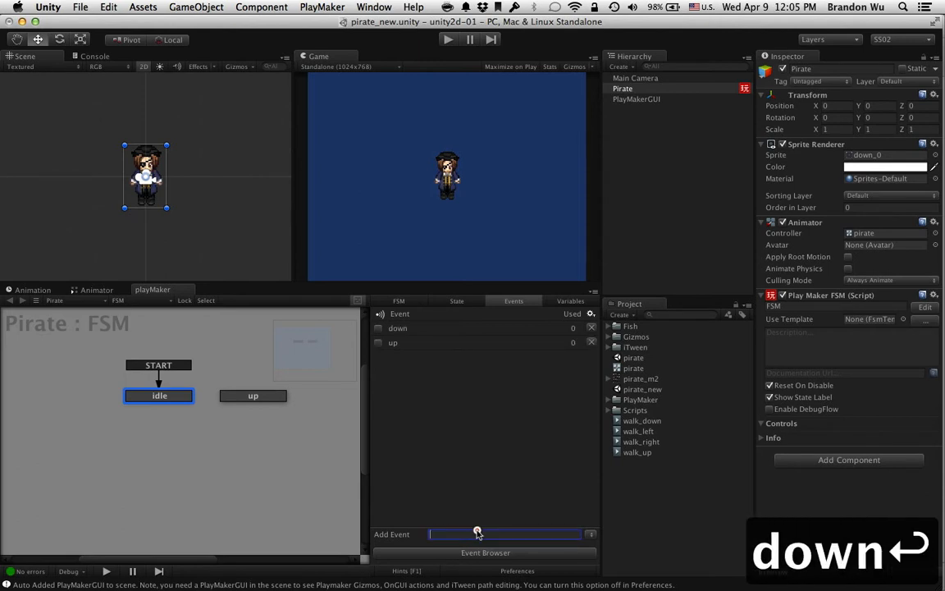
text(left)
key(Return)
text(ri)
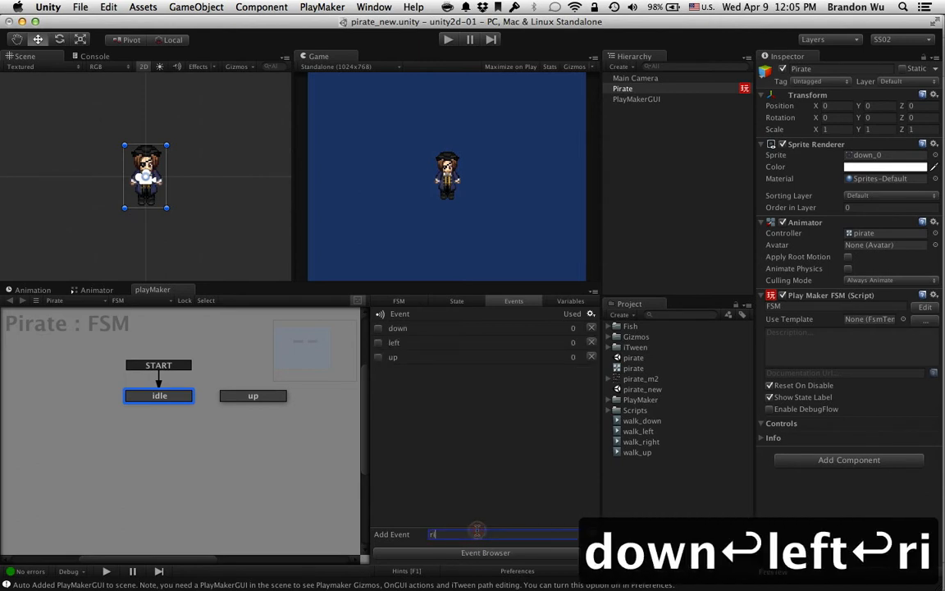
text(ght)
key(Return)
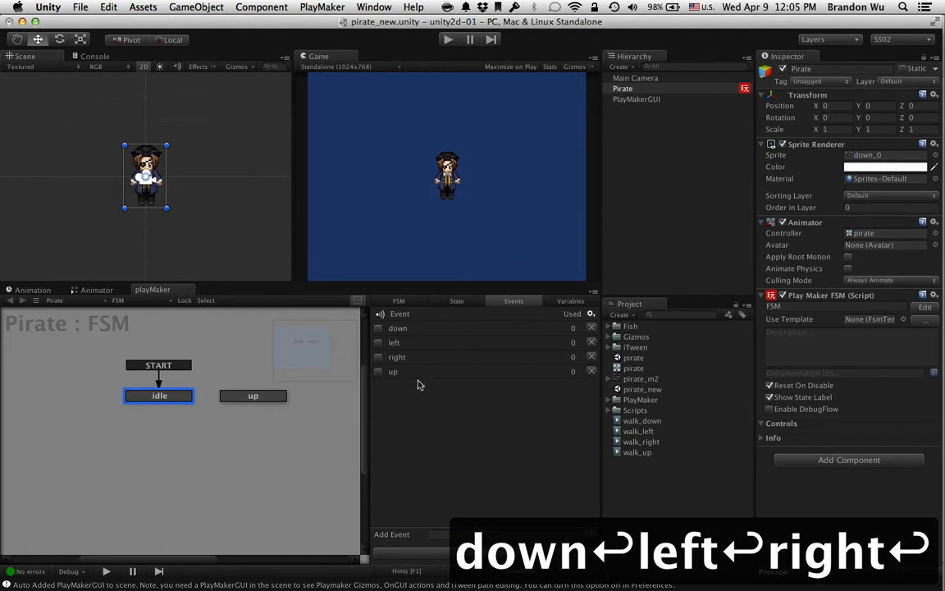
Set the idle state's Get Key Down action to send the up event
click(453, 302)
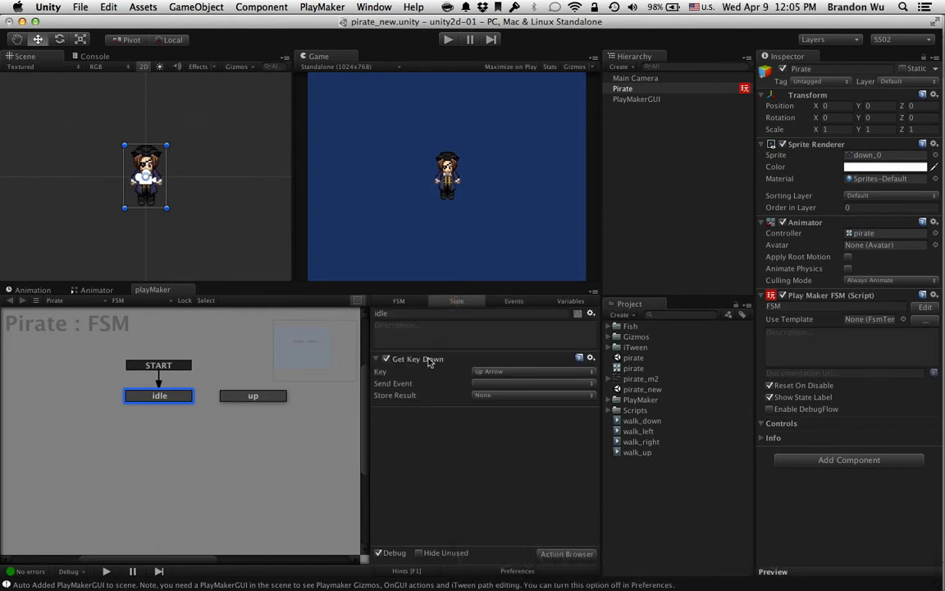
click(488, 384)
click(506, 436)
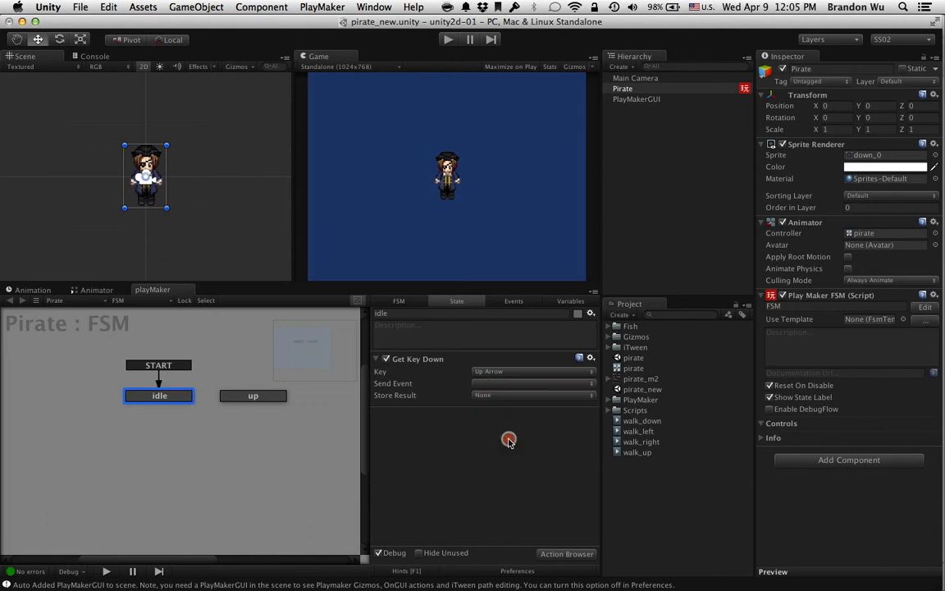
click(482, 476)
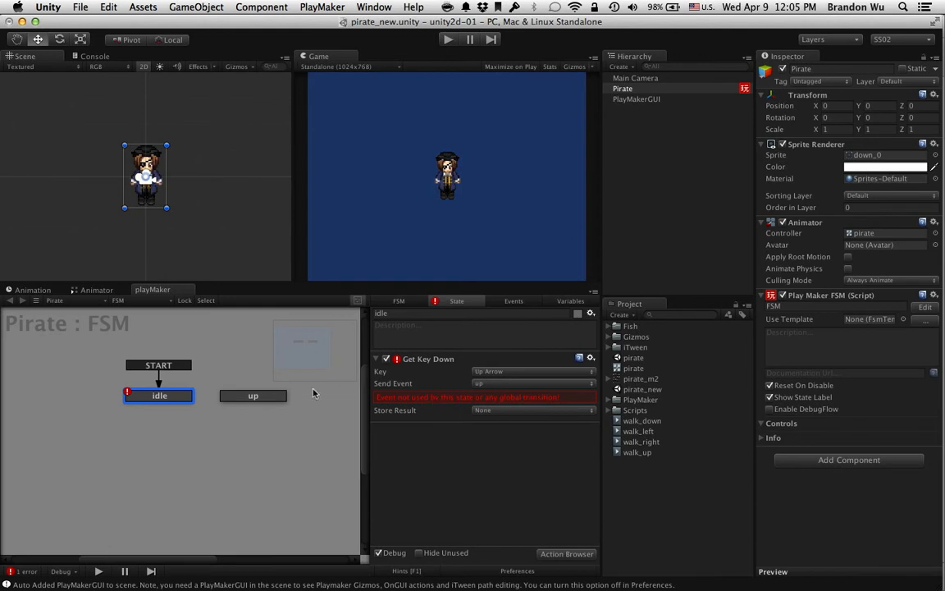
Add up, down, left and right transitions to the idle state and shift it slightly toward the up state
right_click(174, 395)
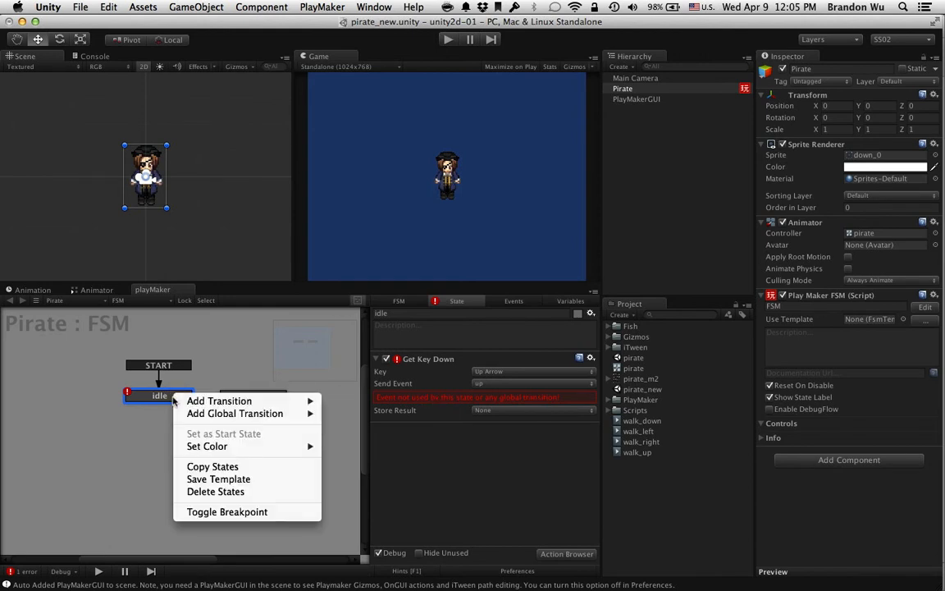
mouse_move(187, 401)
click(341, 438)
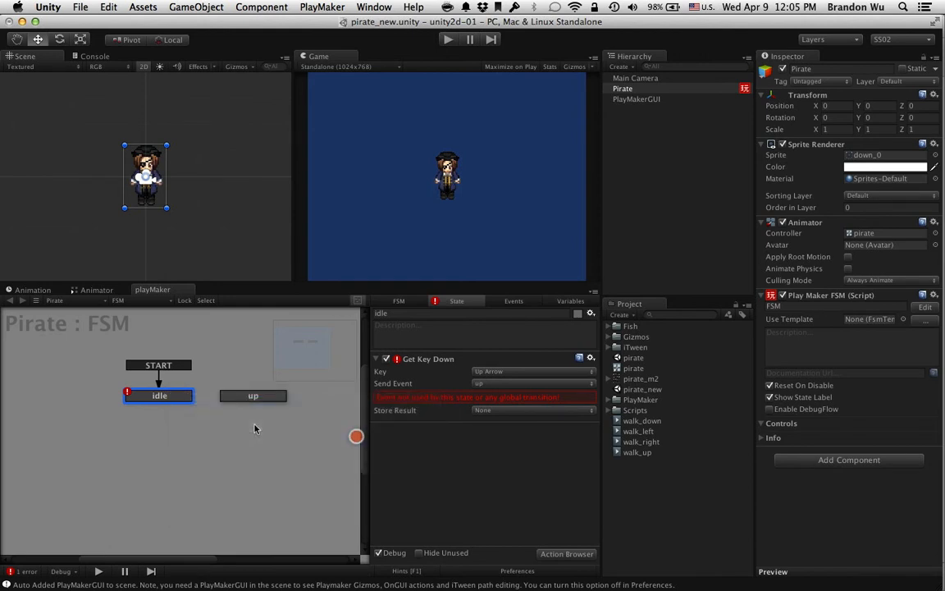
right_click(185, 398)
click(360, 404)
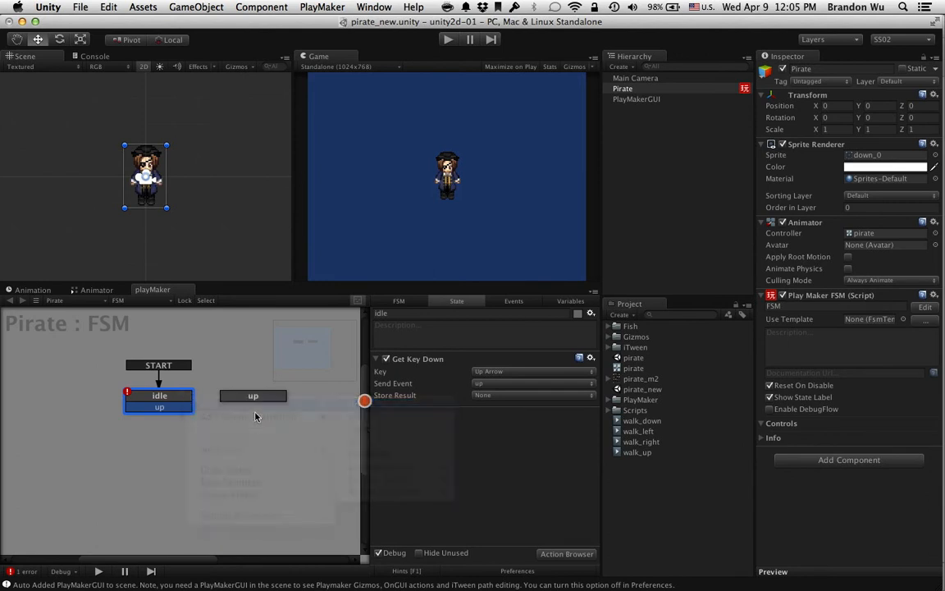
right_click(181, 394)
mouse_move(238, 400)
click(385, 412)
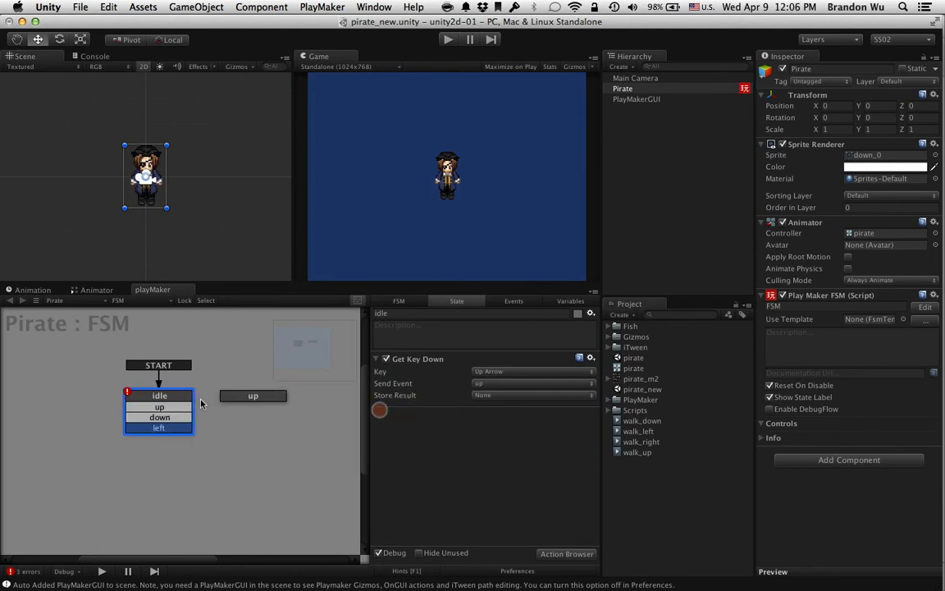
right_click(187, 396)
click(358, 426)
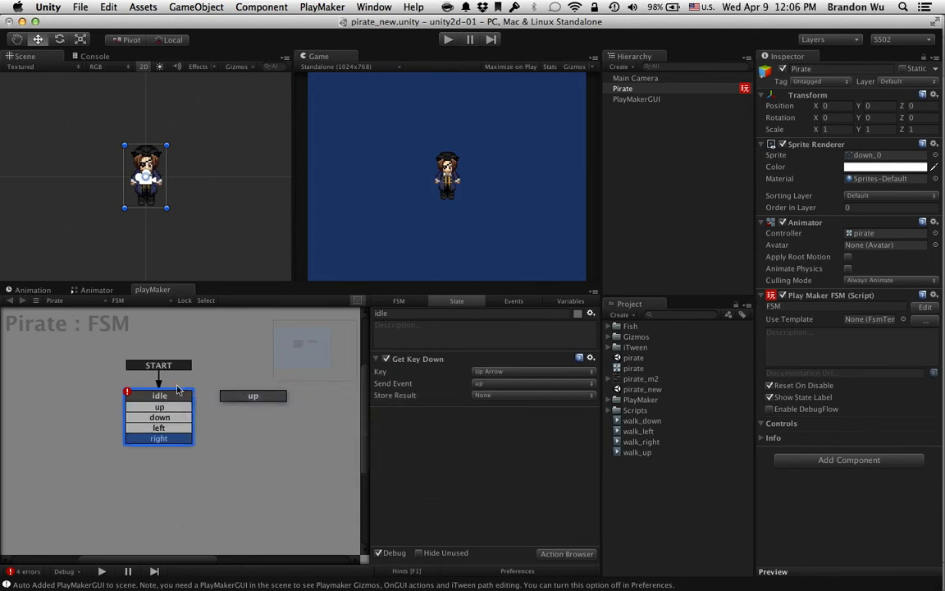
drag(176, 396, 192, 408)
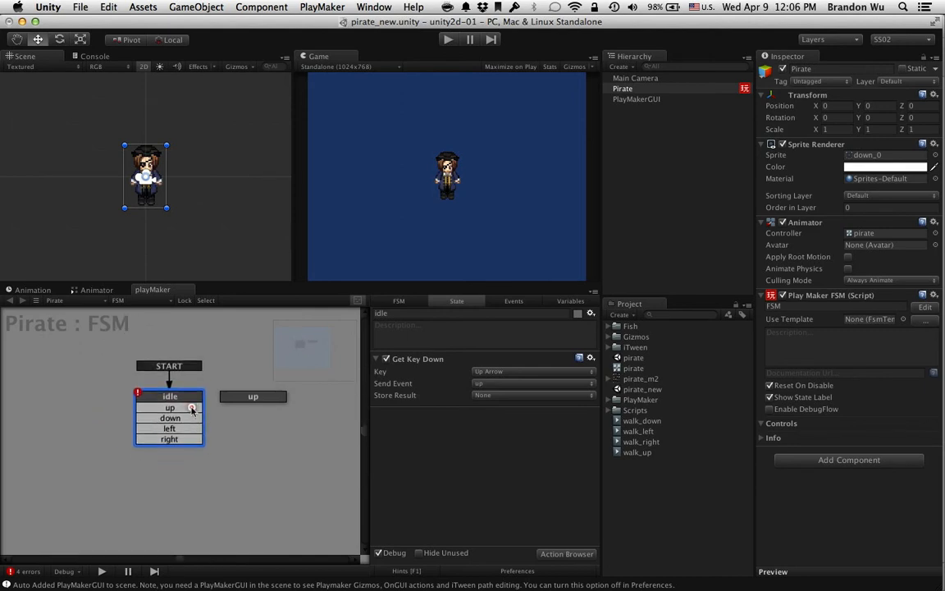
Space the idle and up states apart and connect idle's up transition to the up state
mouse_move(253, 401)
mouse_down()
mouse_move(278, 411)
mouse_move(248, 409)
mouse_move(259, 411)
mouse_up()
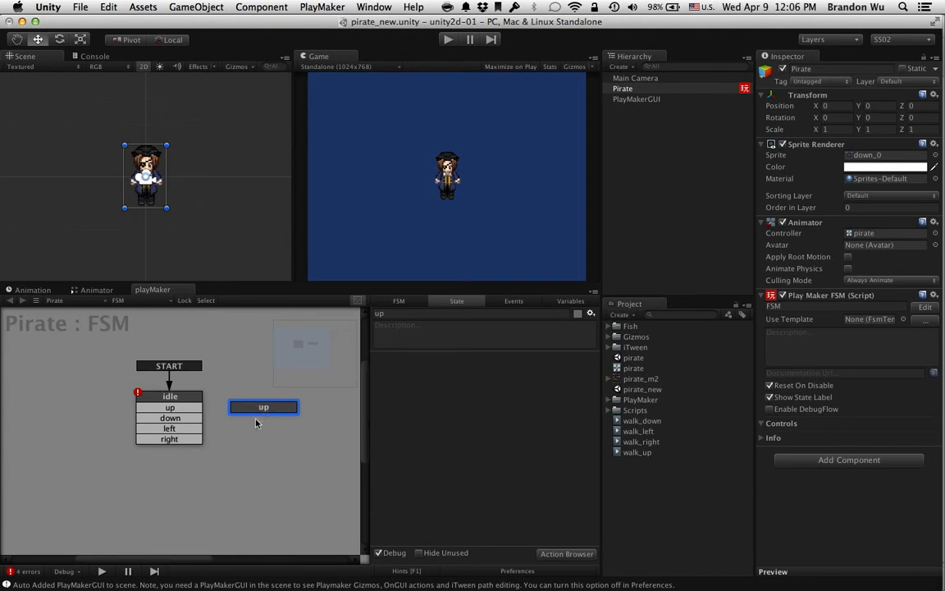
click(188, 397)
mouse_move(188, 398)
mouse_down()
mouse_move(155, 349)
mouse_move(181, 351)
mouse_move(180, 406)
mouse_up()
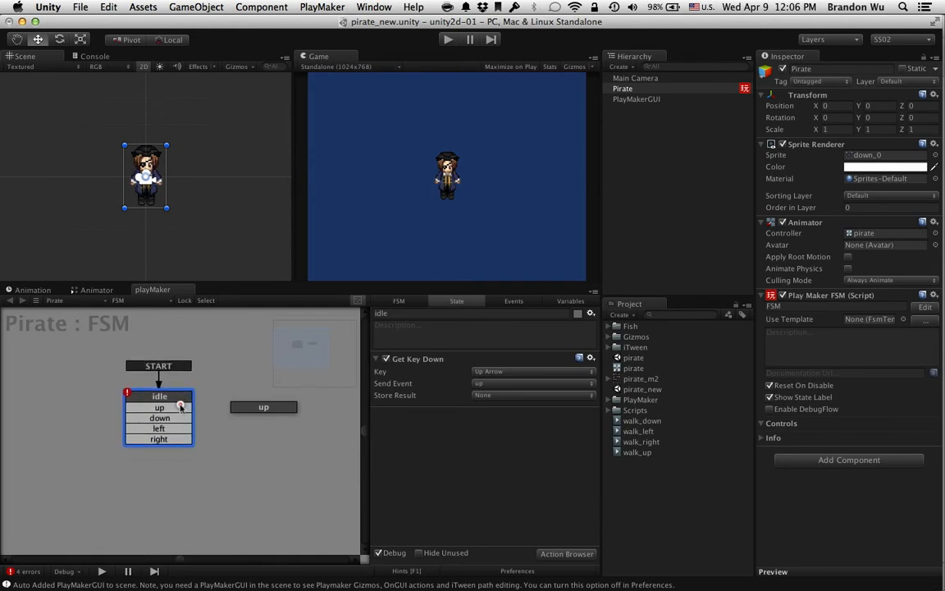
click(411, 361)
click(415, 460)
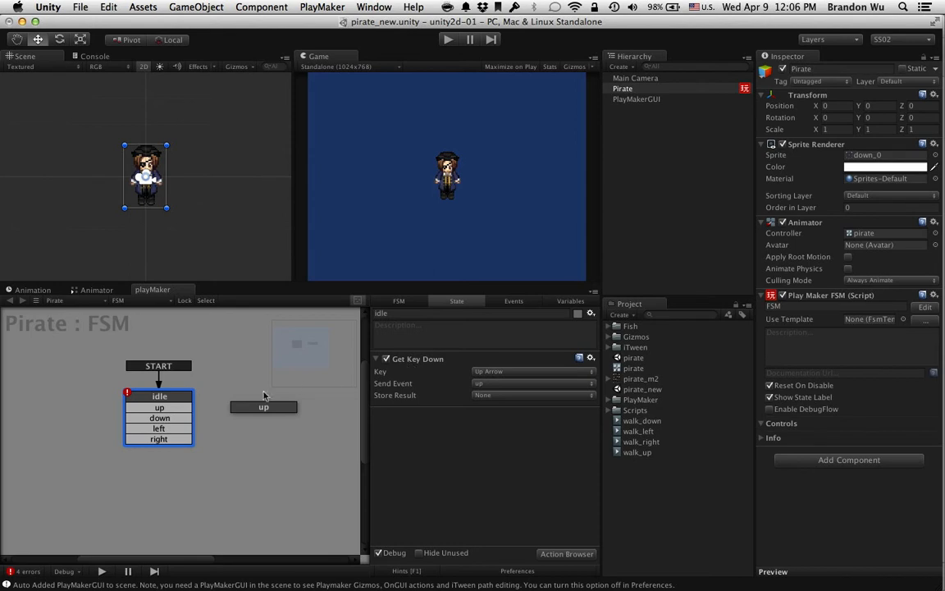
drag(189, 407, 243, 411)
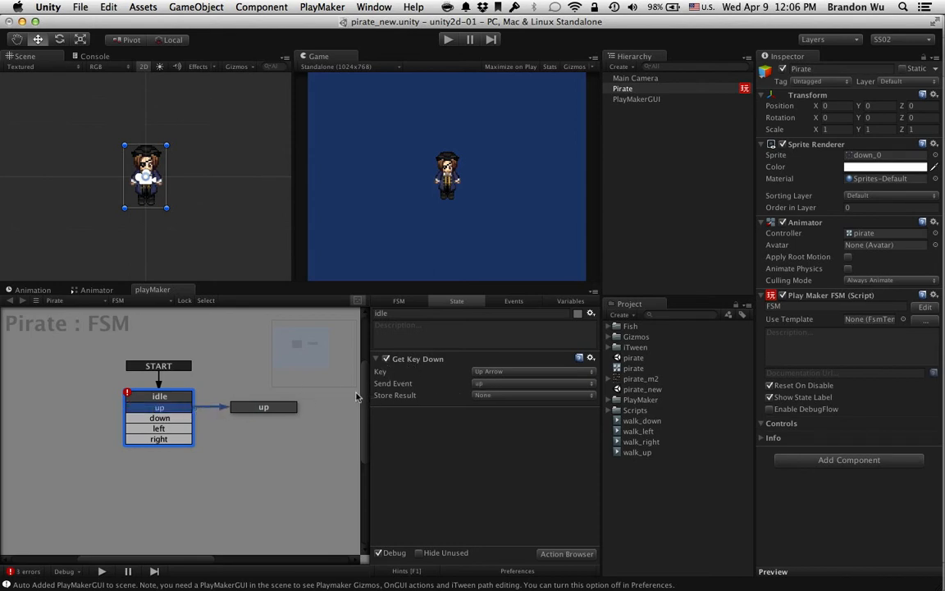
click(271, 408)
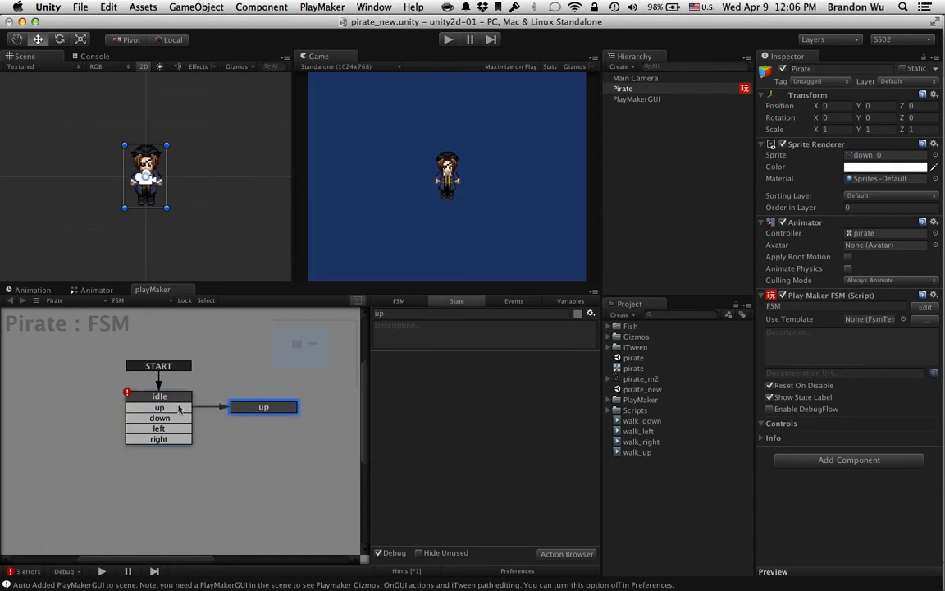
Copy the idle state's Get Key Down action and paste three duplicates into the same state
click(160, 397)
click(422, 358)
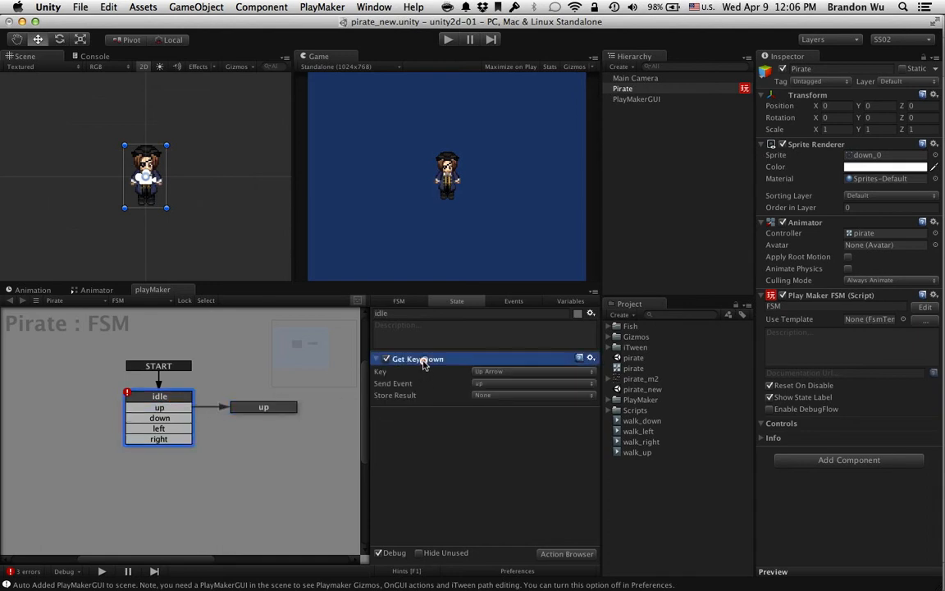
key(super+c)
key(super+v)
key(super+v)
key(super+v)
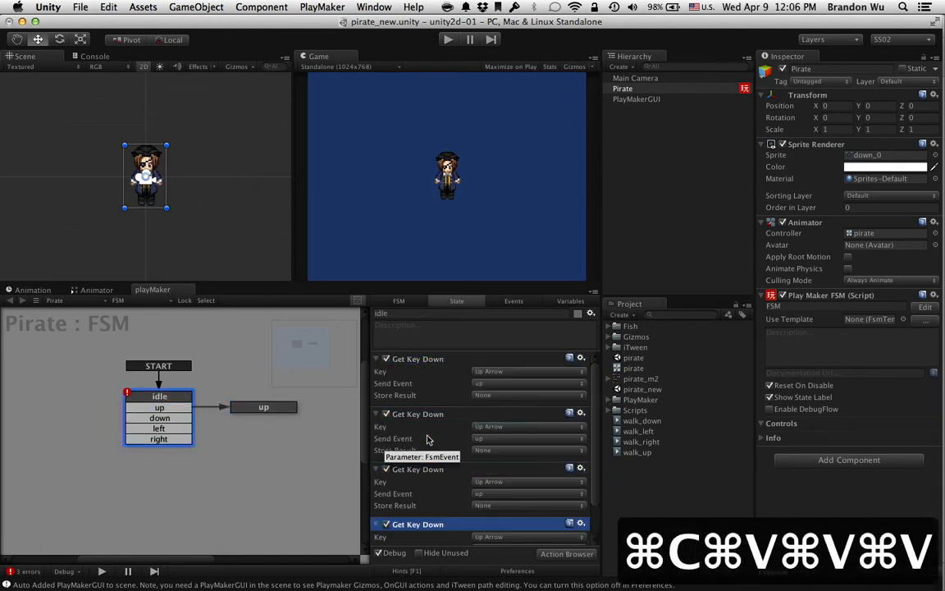
Set the second Get Key Down action in the idle state to Down Arrow, sending the down event
click(506, 426)
scroll(509, 419, down, 20)
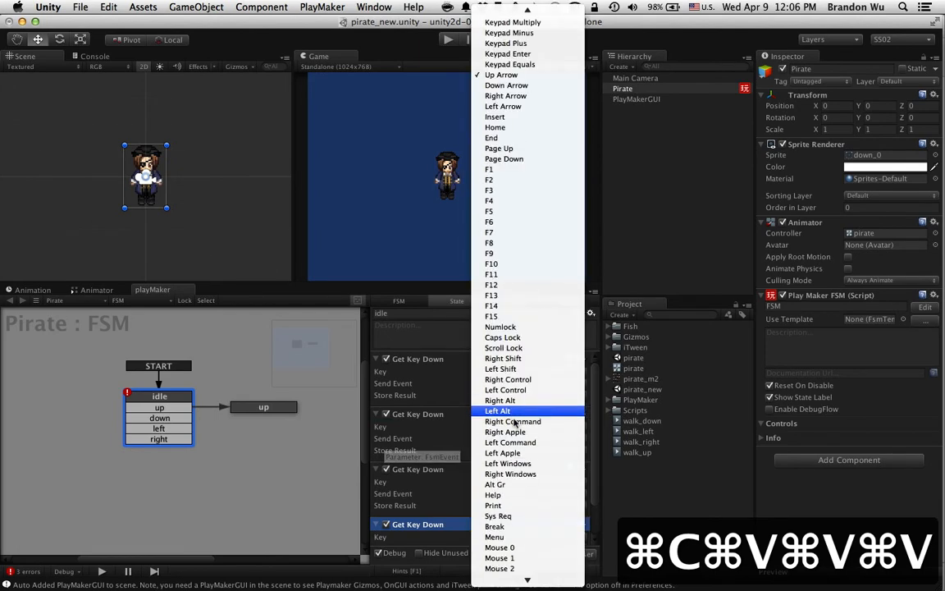
scroll(530, 322, down, 15)
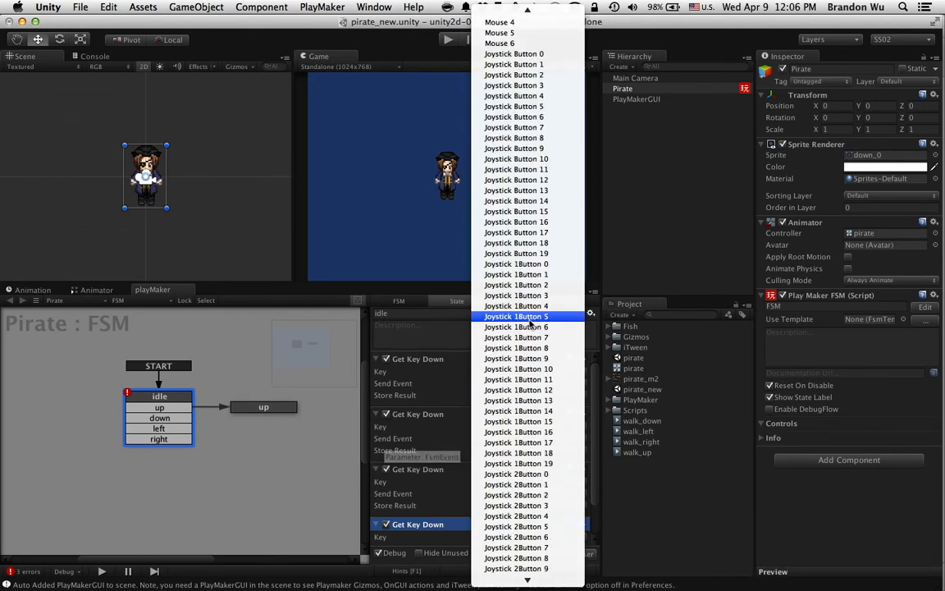
scroll(532, 326, up, 20)
scroll(532, 327, down, 2)
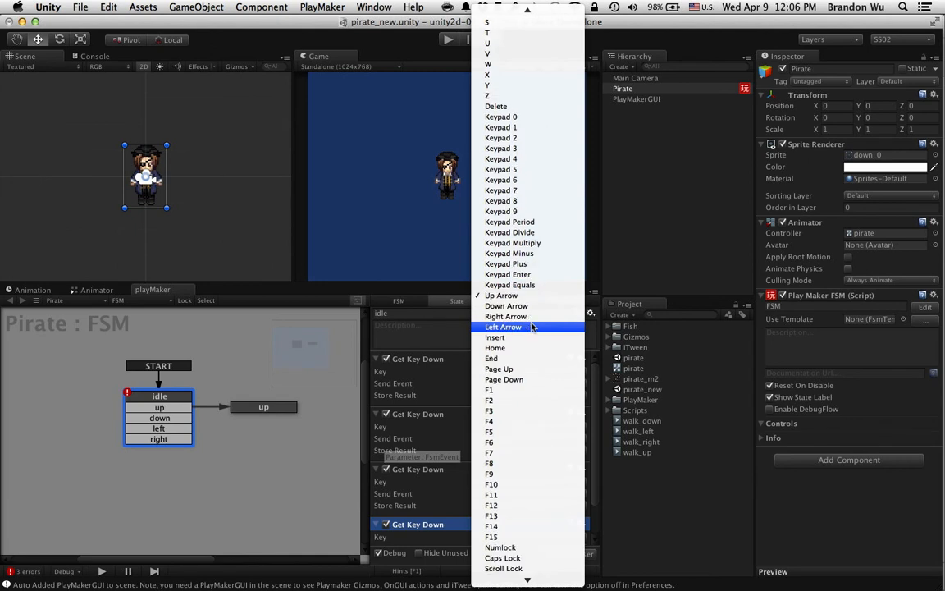
click(507, 310)
click(509, 440)
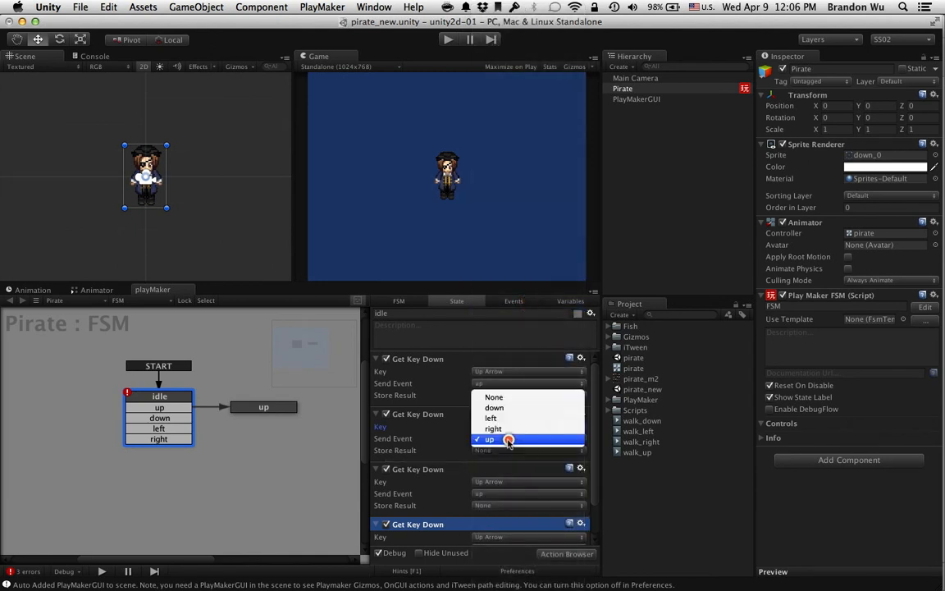
click(505, 407)
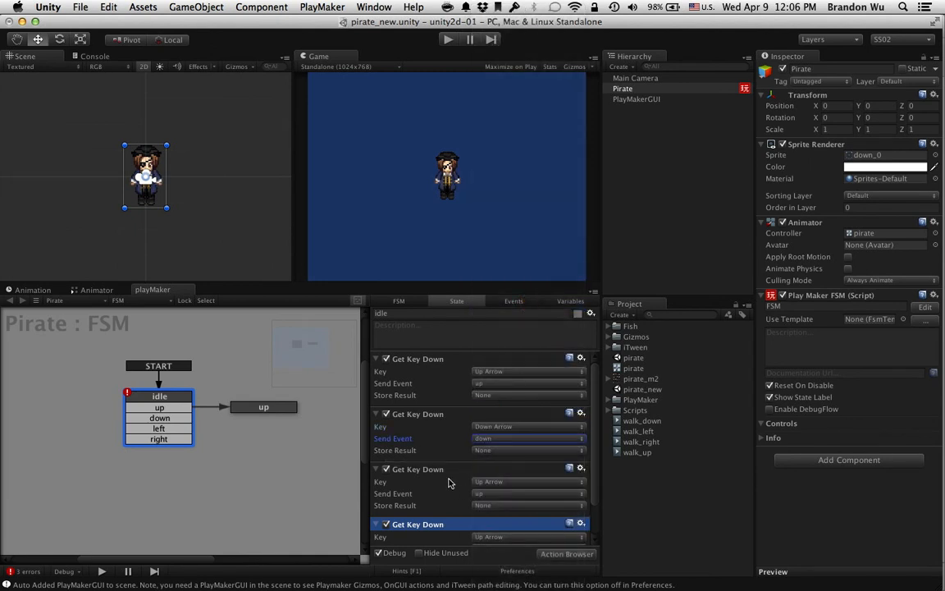
Set the third Get Key Down action in the idle state to Right Arrow, sending the right event
drag(595, 480, 597, 510)
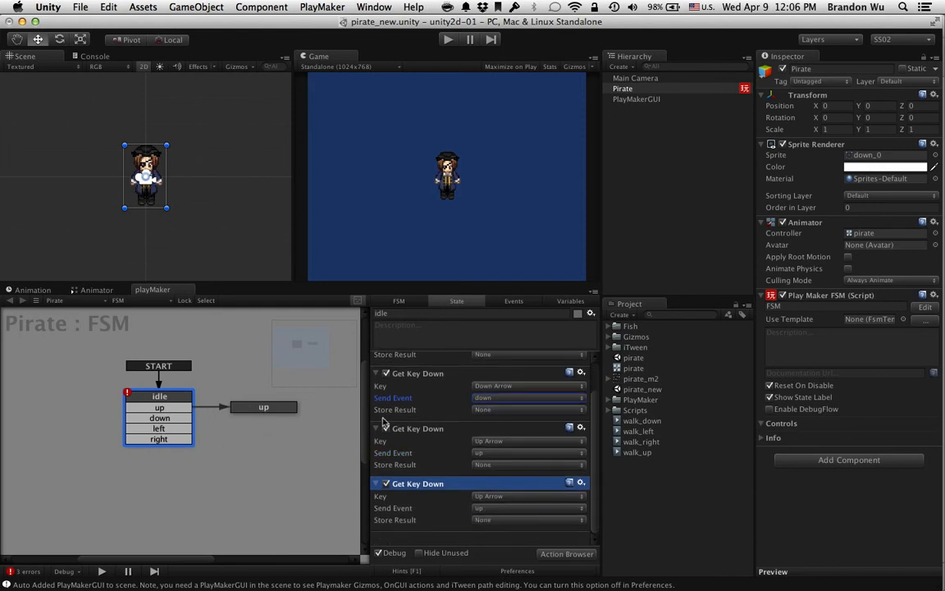
click(514, 447)
scroll(516, 353, down, 10)
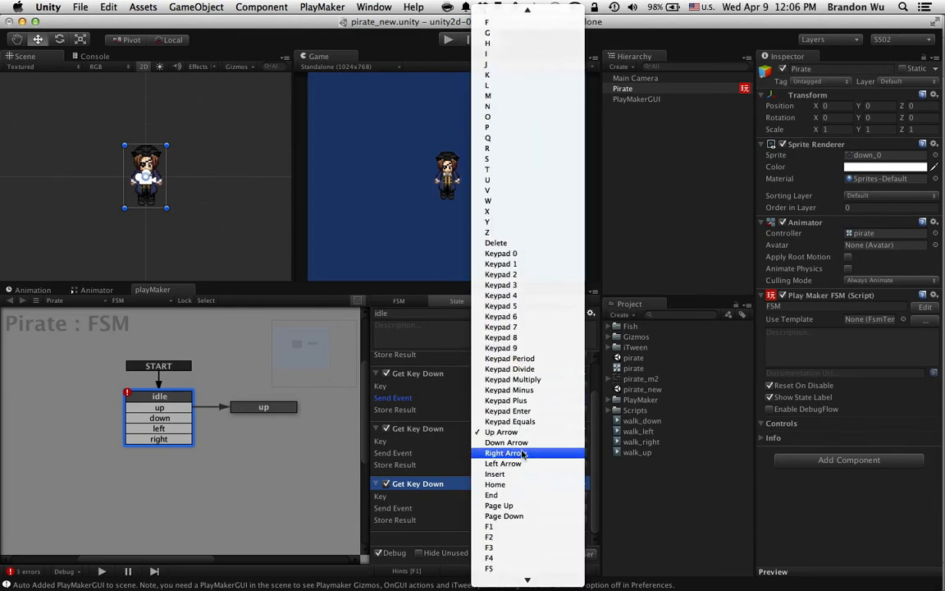
click(522, 452)
click(522, 453)
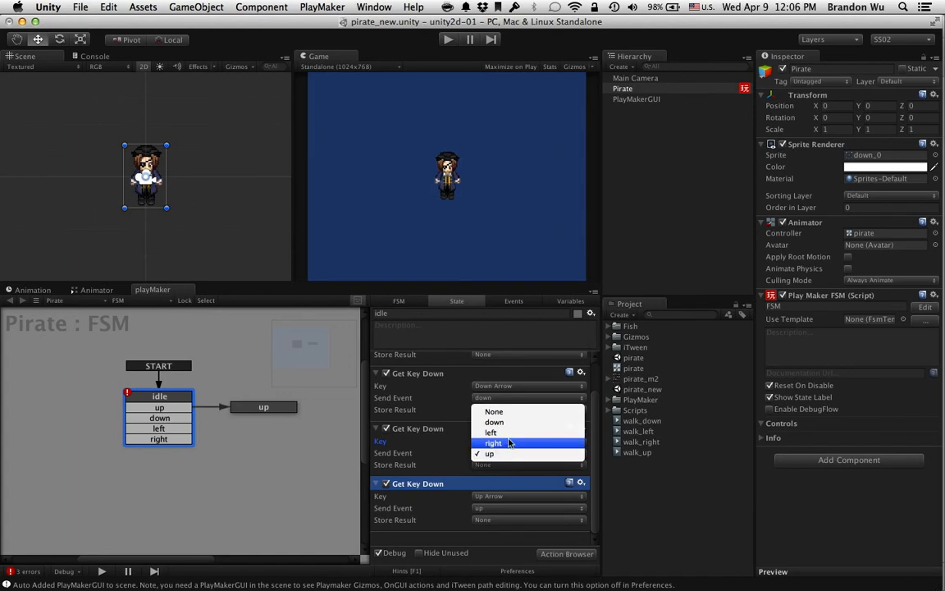
click(510, 443)
Set the fourth Get Key Down action to Left Arrow, sending the left event, and save the scene
click(519, 495)
scroll(519, 498, down, 10)
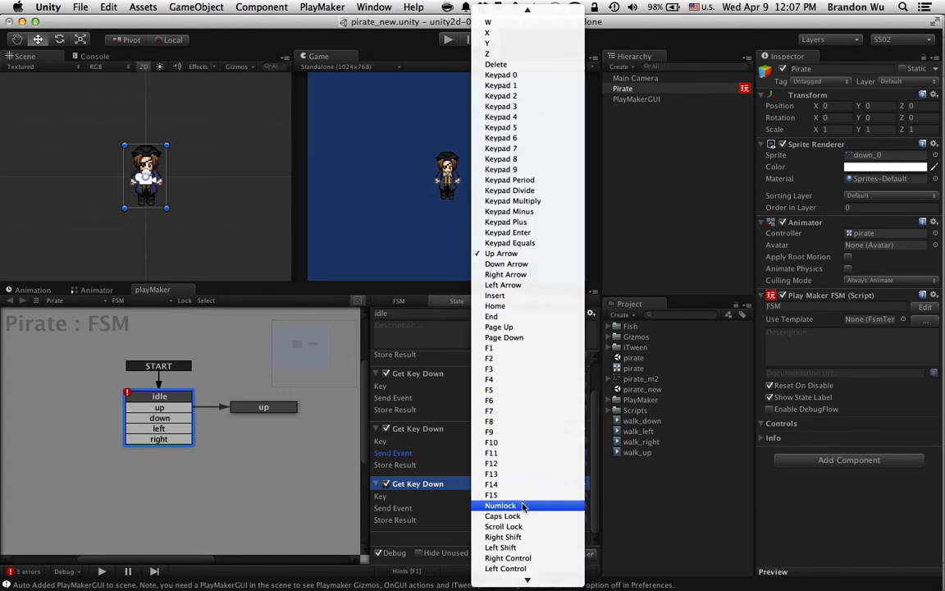
click(484, 284)
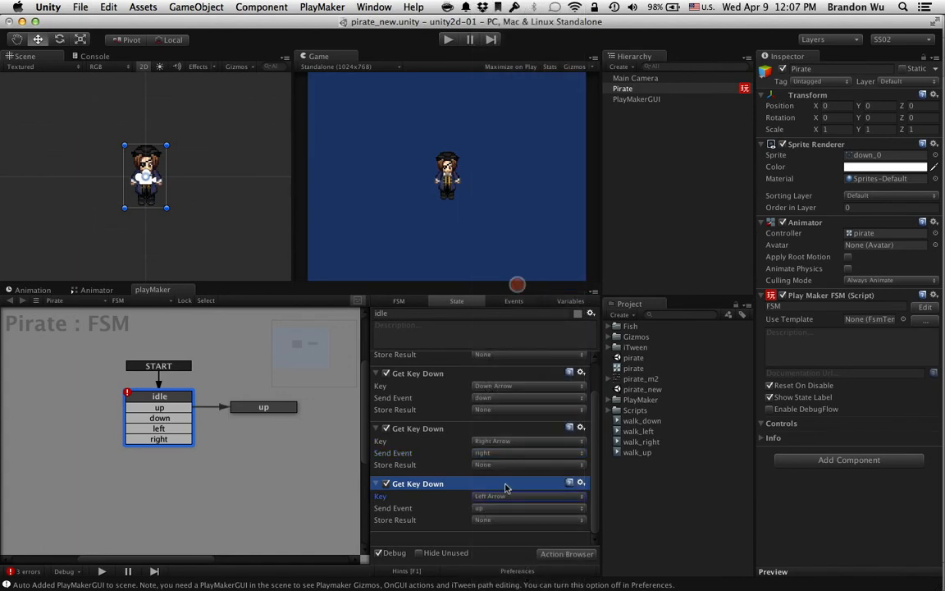
click(492, 509)
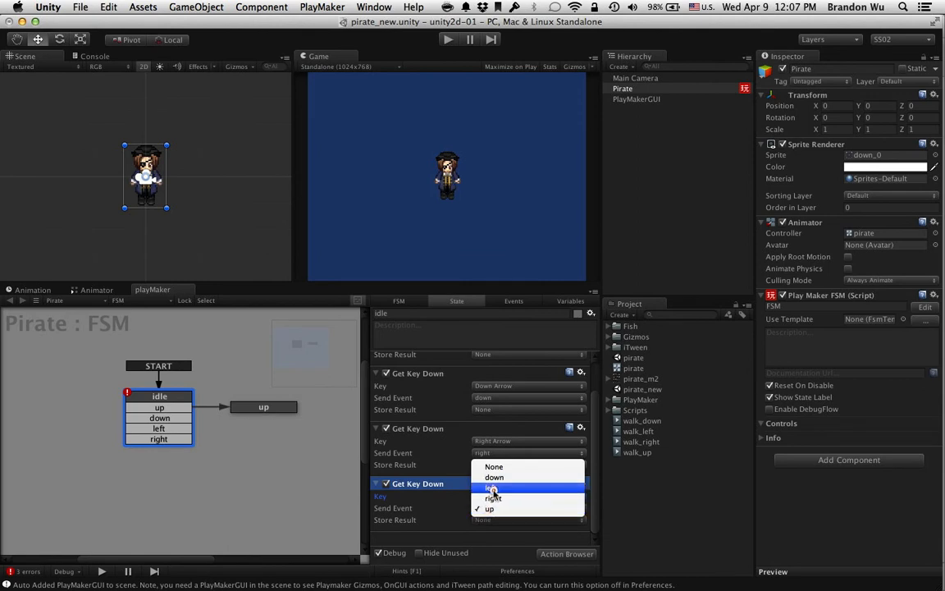
click(492, 486)
click(267, 409)
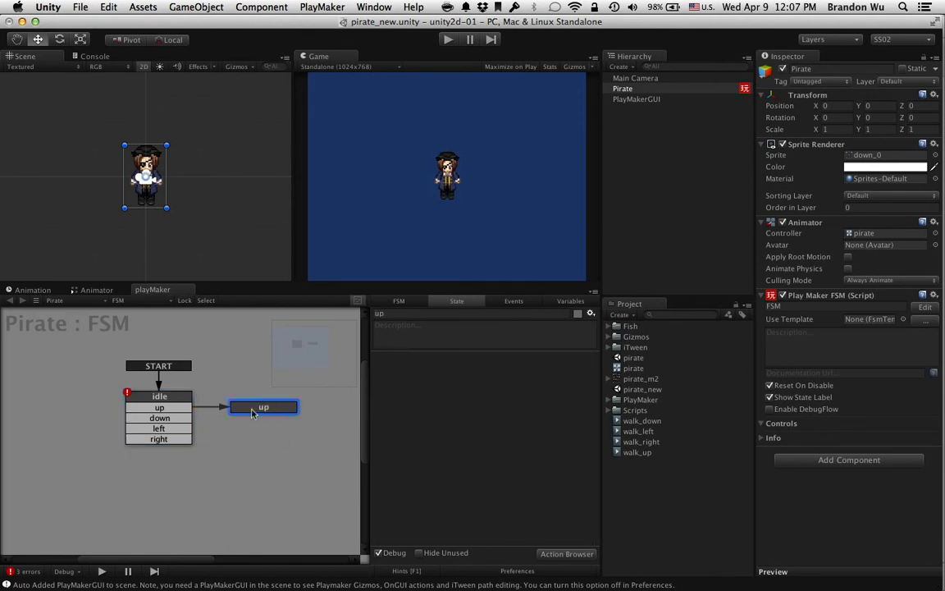
key(super+s)
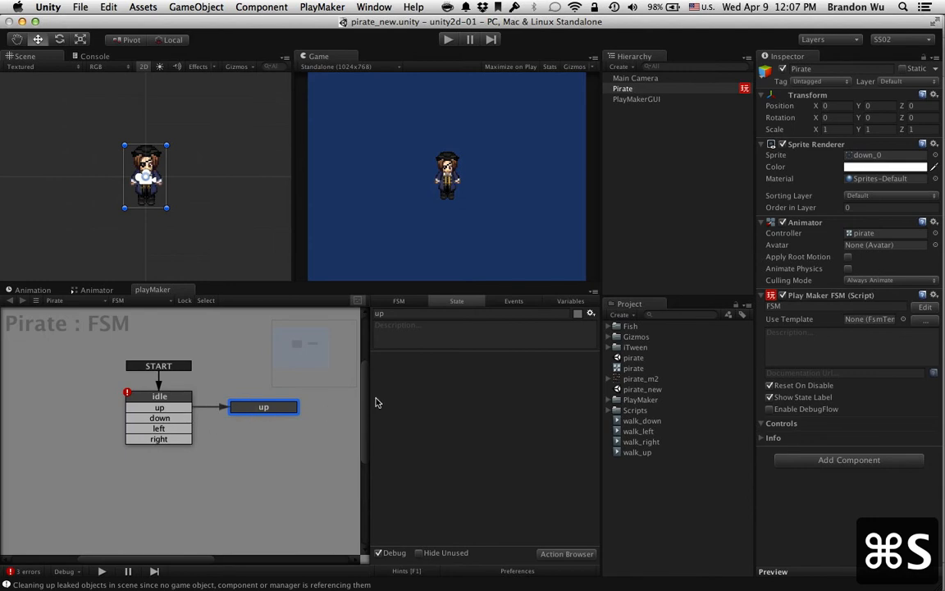
Move the up state farther from idle and add a Get Key Up action to it
click(264, 408)
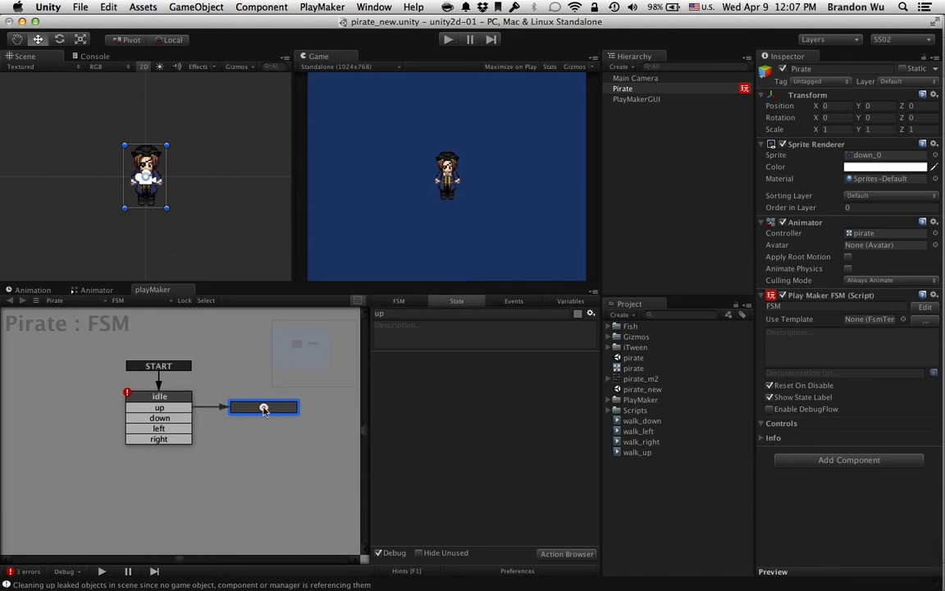
drag(263, 409, 284, 408)
click(491, 438)
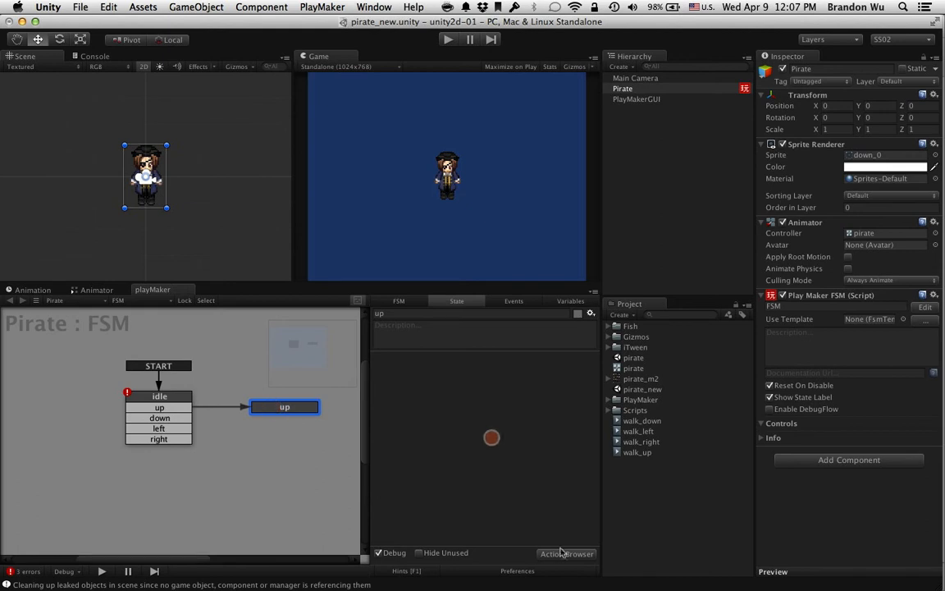
click(566, 553)
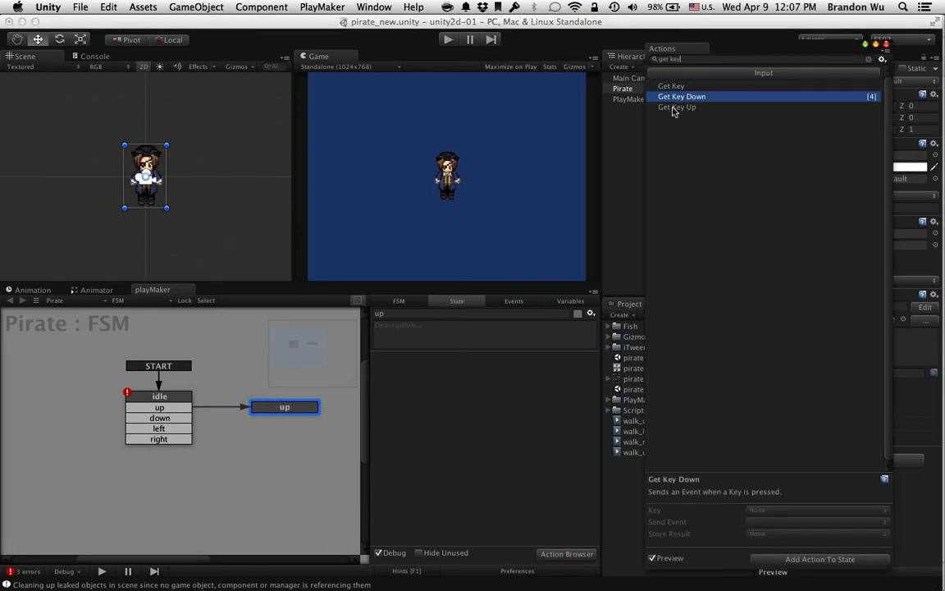
drag(681, 108, 505, 422)
click(467, 477)
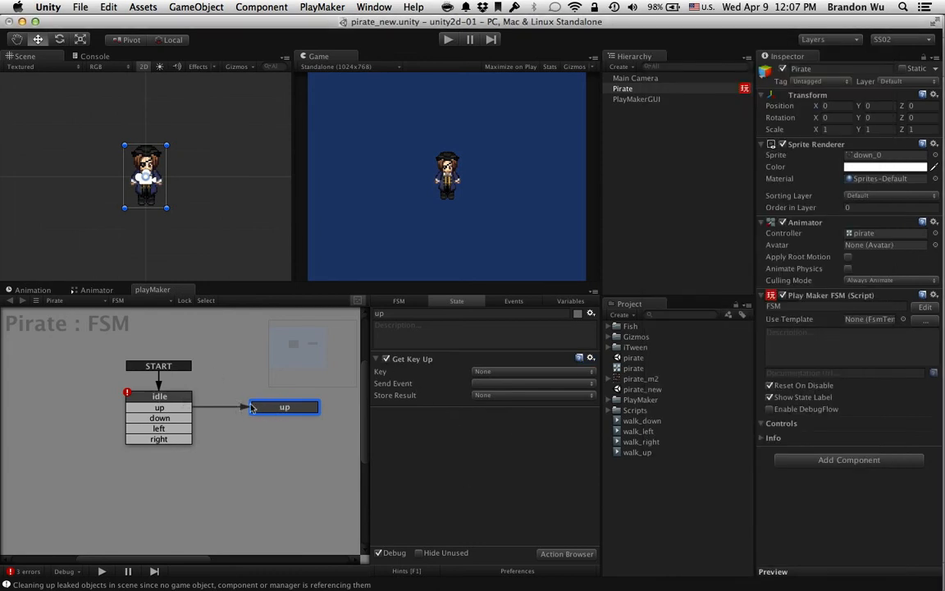
Set the key of the up state's Get Key Up action to Up Arrow
click(502, 375)
scroll(515, 443, down, 10)
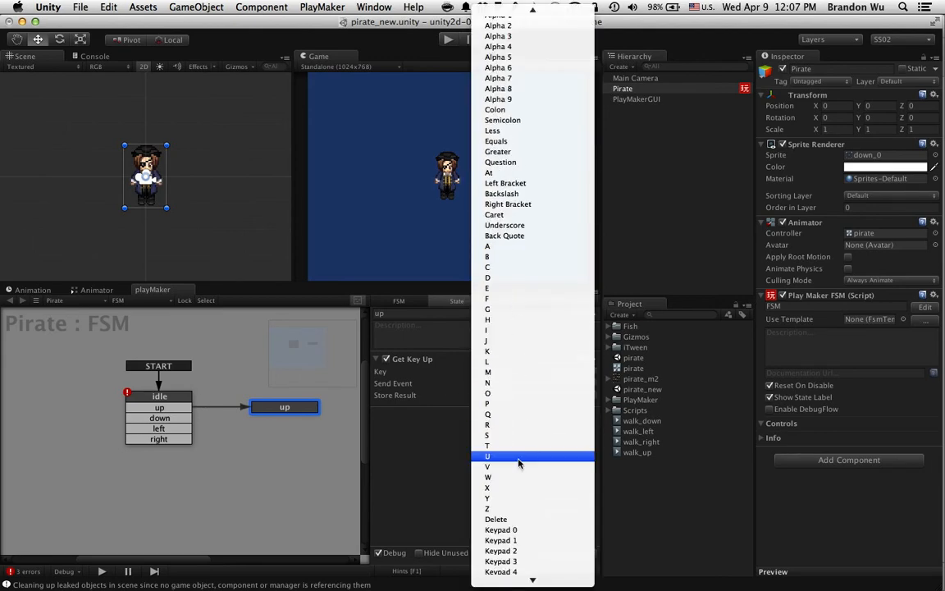
scroll(529, 478, down, 5)
scroll(527, 477, up, 10)
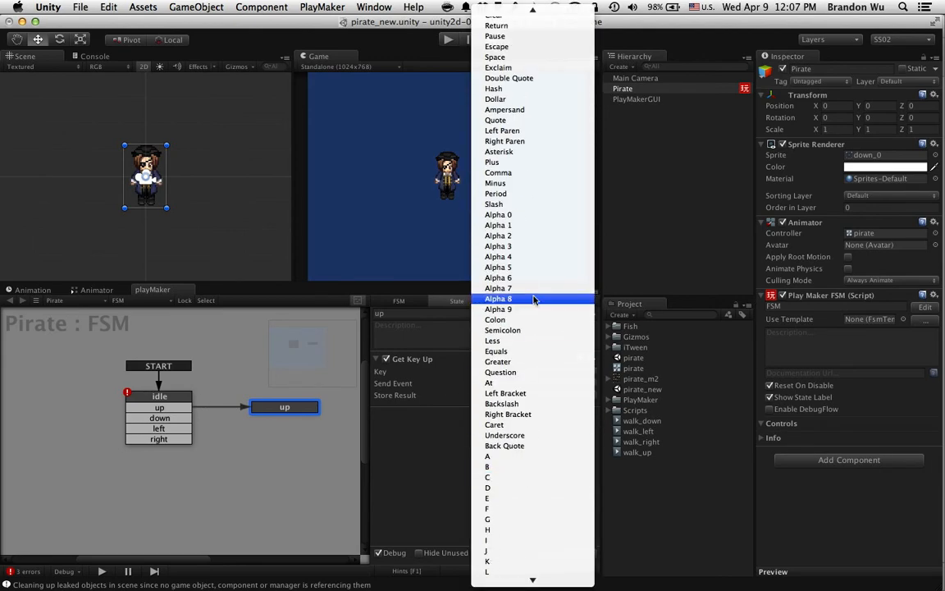
scroll(531, 300, up, 2)
scroll(533, 300, down, 5)
scroll(533, 299, down, 10)
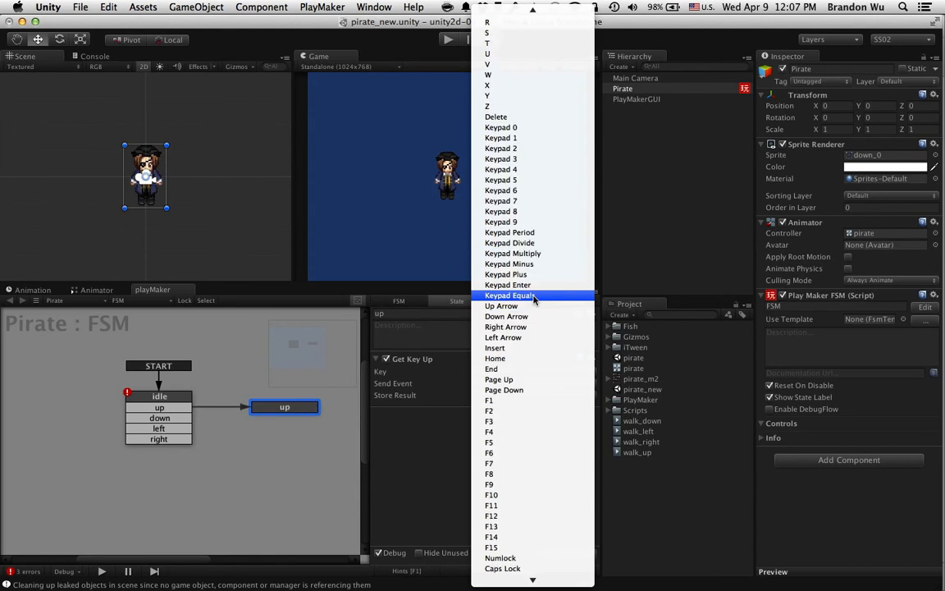
click(533, 307)
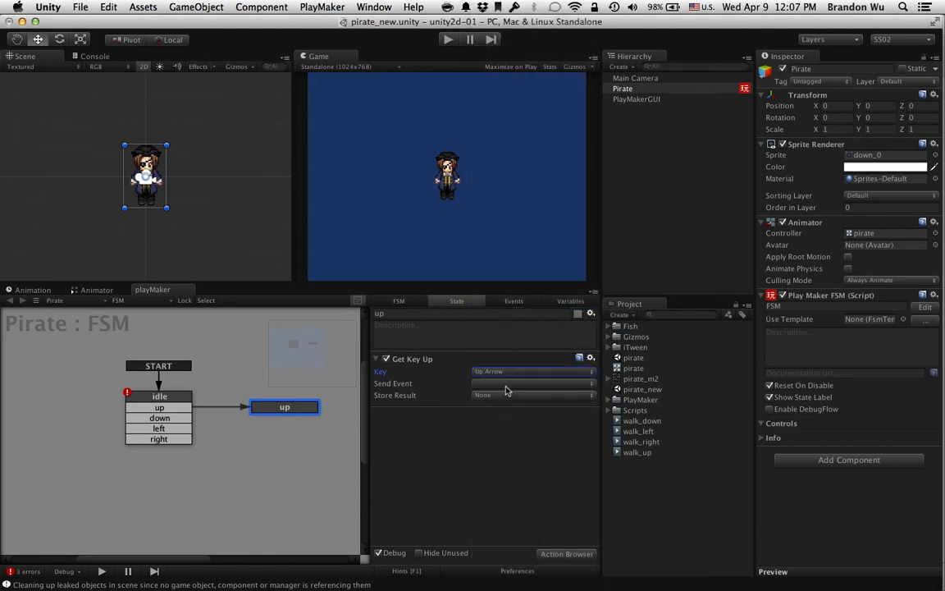
Add a FINISHED transition to the up state and connect it back to the idle state
right_click(306, 406)
mouse_move(374, 413)
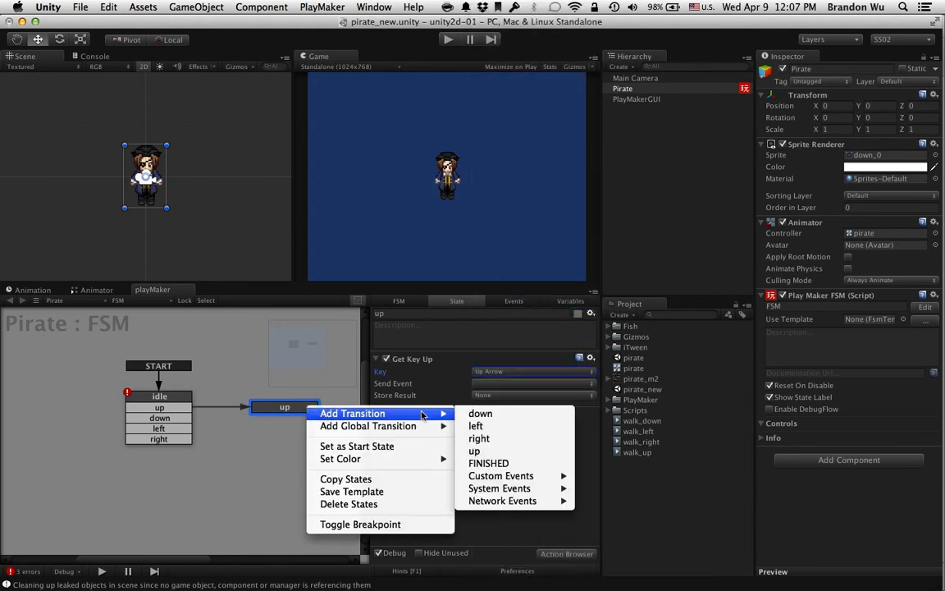
click(488, 465)
drag(279, 418, 178, 399)
Set the up state's Get Key Up action to send the FINISHED event
click(492, 383)
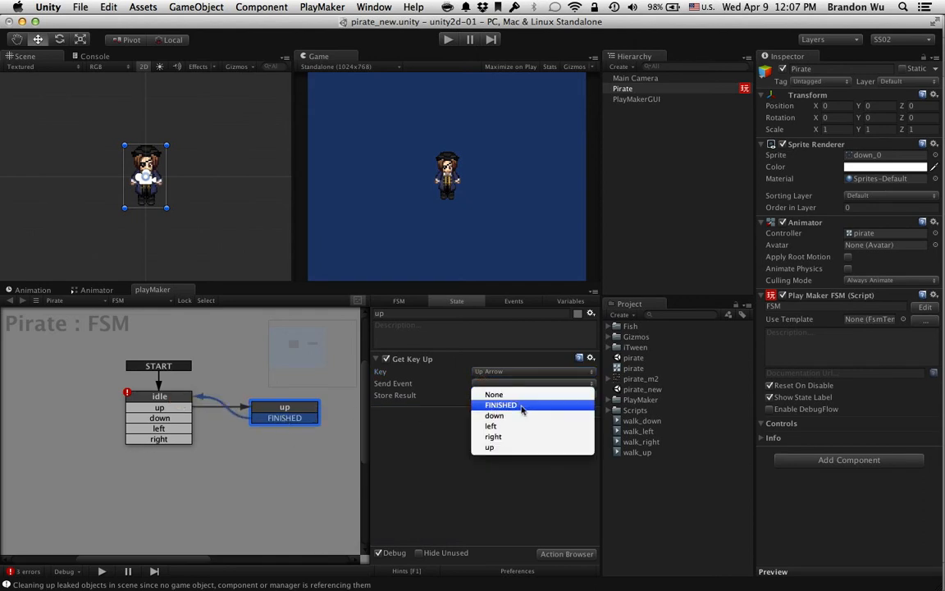
click(522, 405)
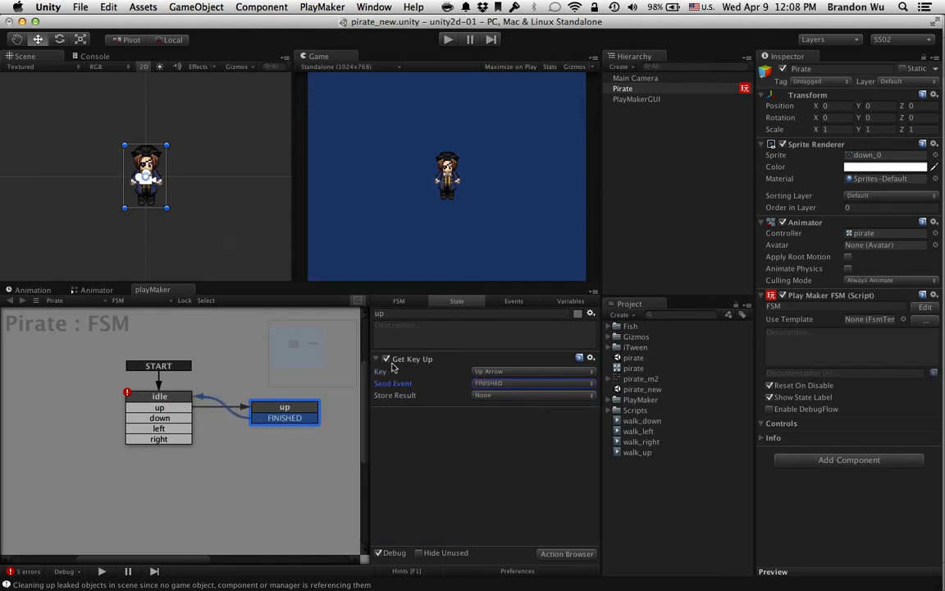
drag(310, 407, 308, 412)
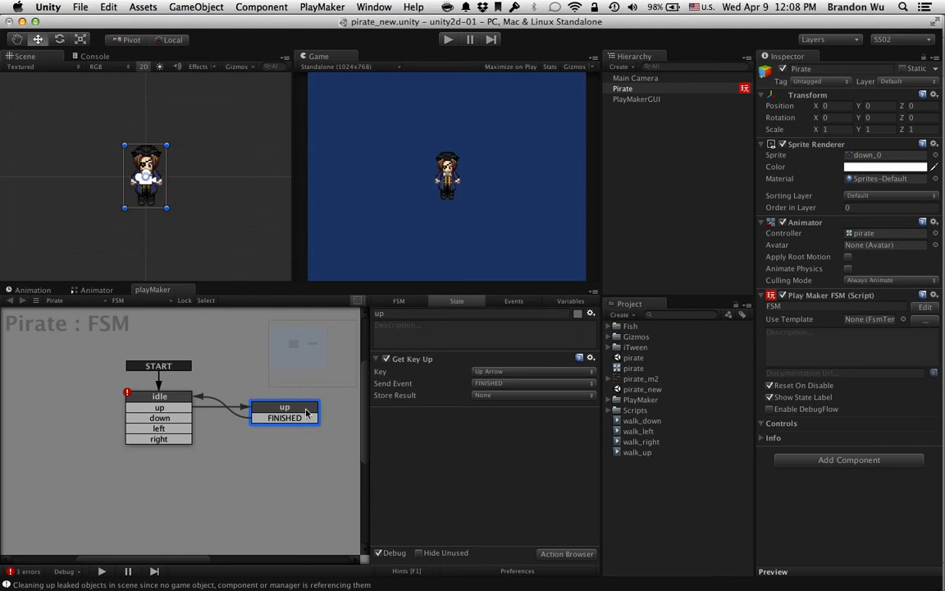
Copy the up state, paste three duplicates and arrange them in a column below the original
click(279, 407)
key(super+c)
click(285, 447)
key(super+v)
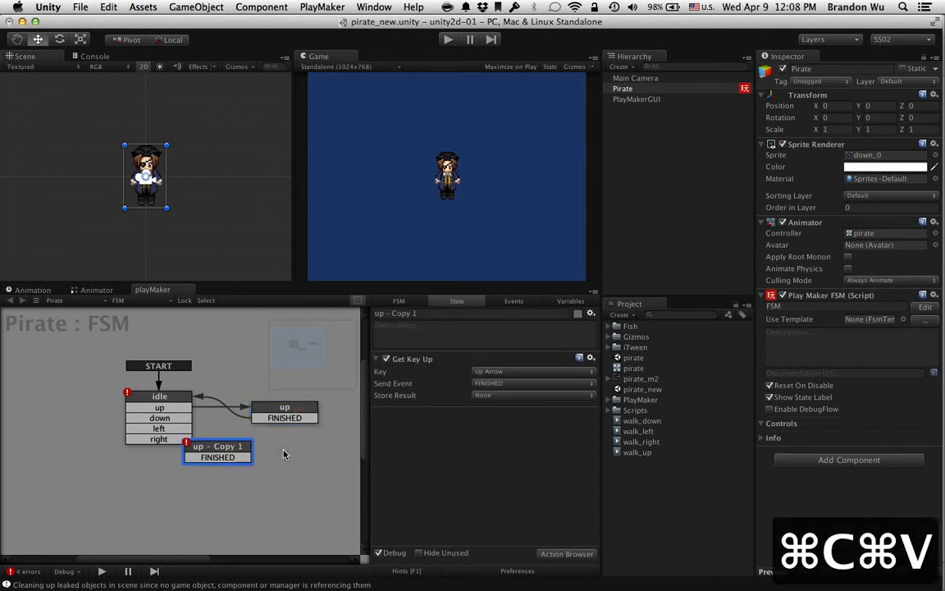
key(super+v)
key(super+v)
drag(233, 459, 315, 482)
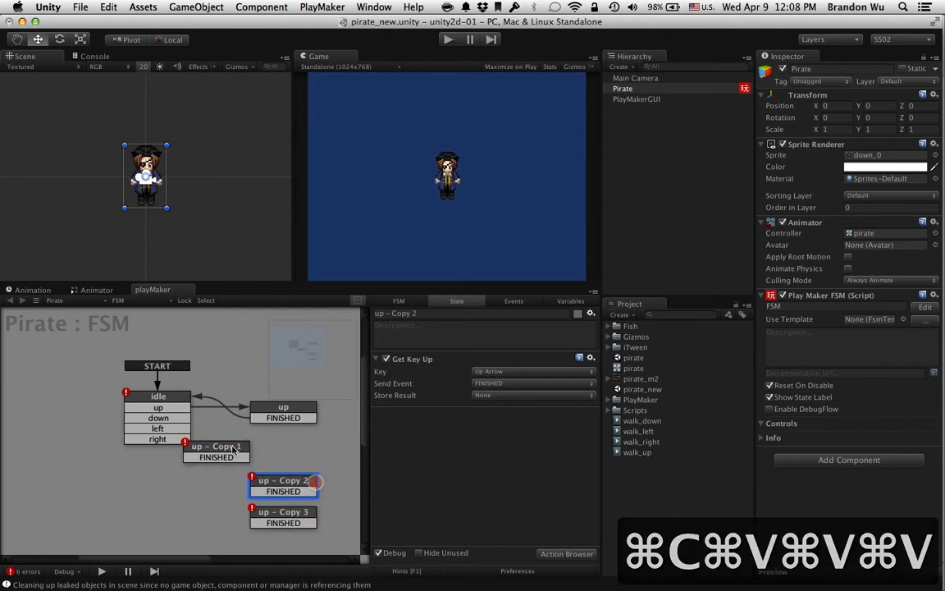
drag(234, 449, 301, 441)
Rename the three duplicated up states, from the uppermost copy to the lowest, as down, right and left
click(397, 313)
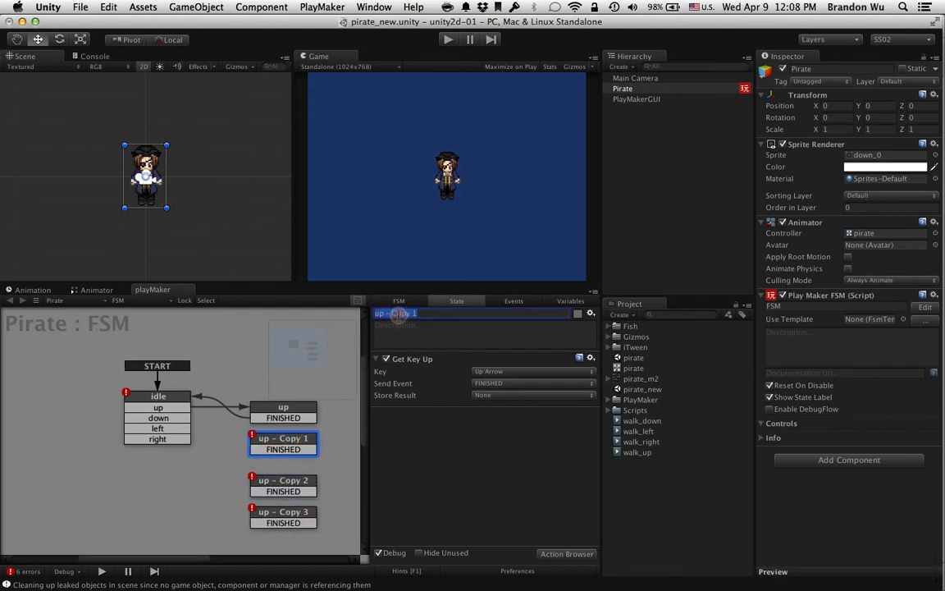
text(down)
key(Return)
click(304, 482)
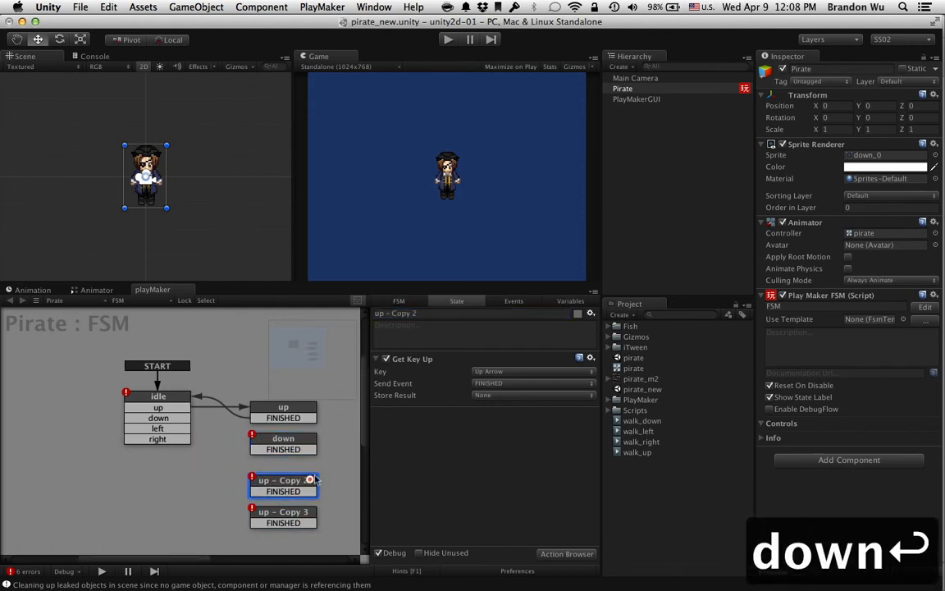
click(423, 314)
text(right)
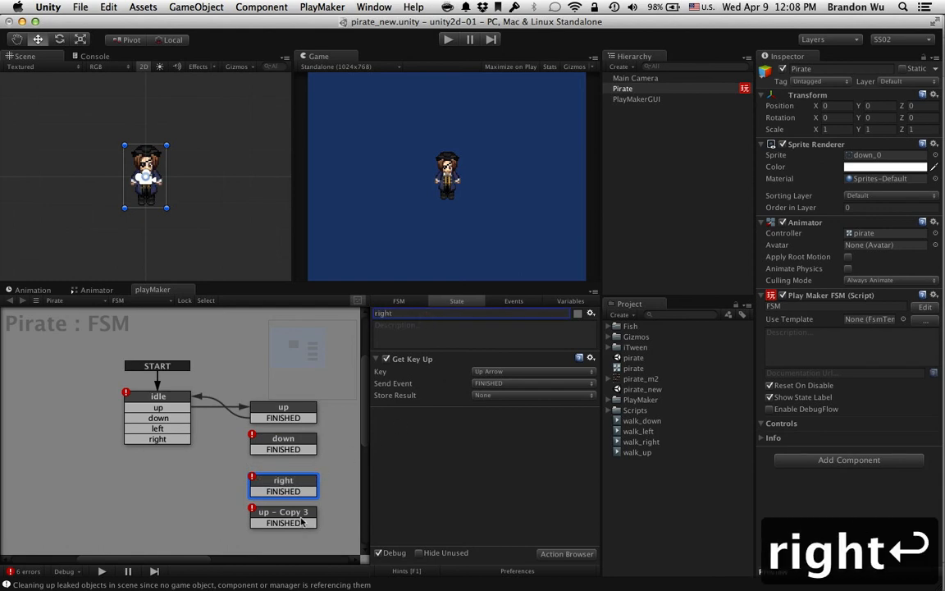
click(301, 515)
click(449, 313)
text(left)
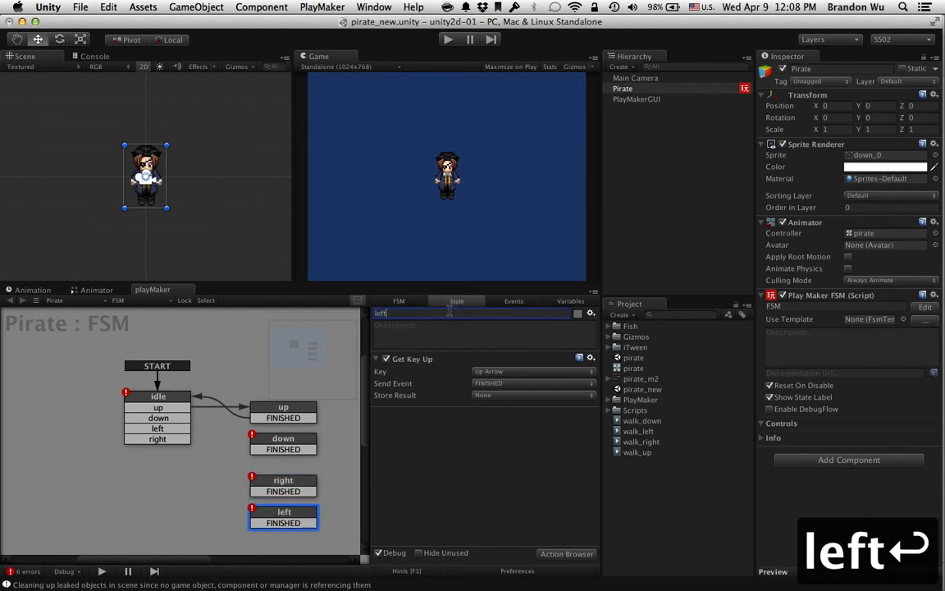
Set the key of the down state's Get Key Up action to Down Arrow
click(298, 441)
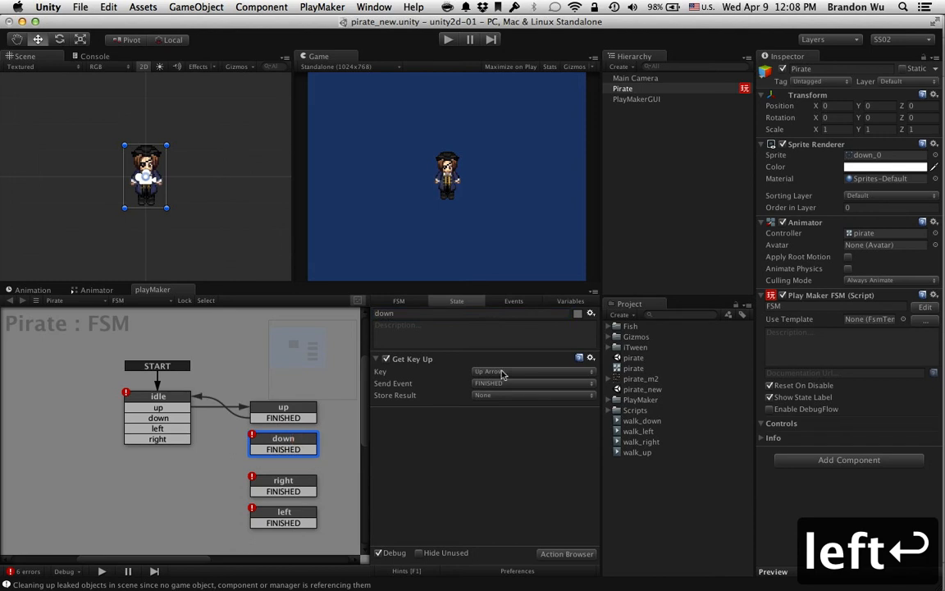
click(502, 373)
scroll(504, 377, down, 15)
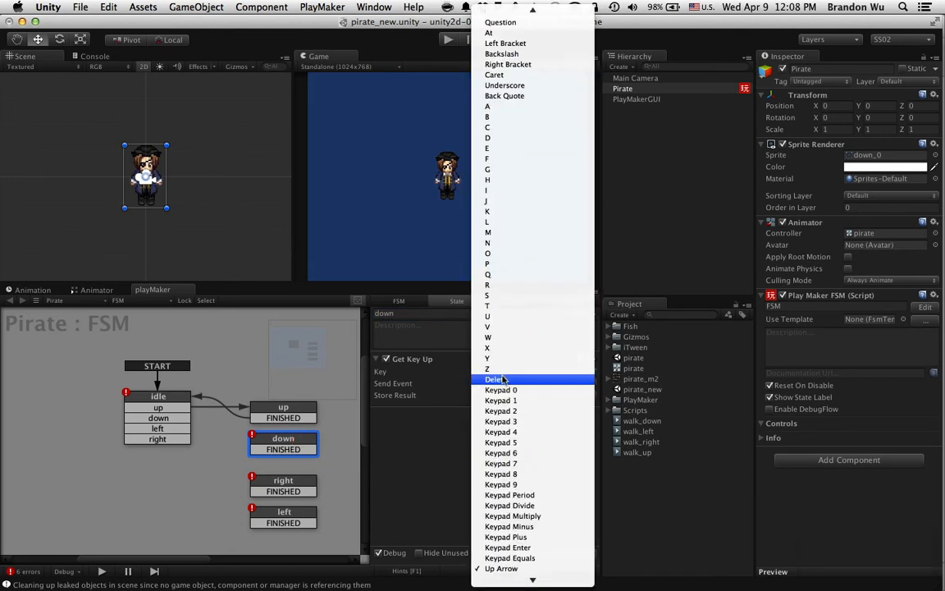
click(505, 389)
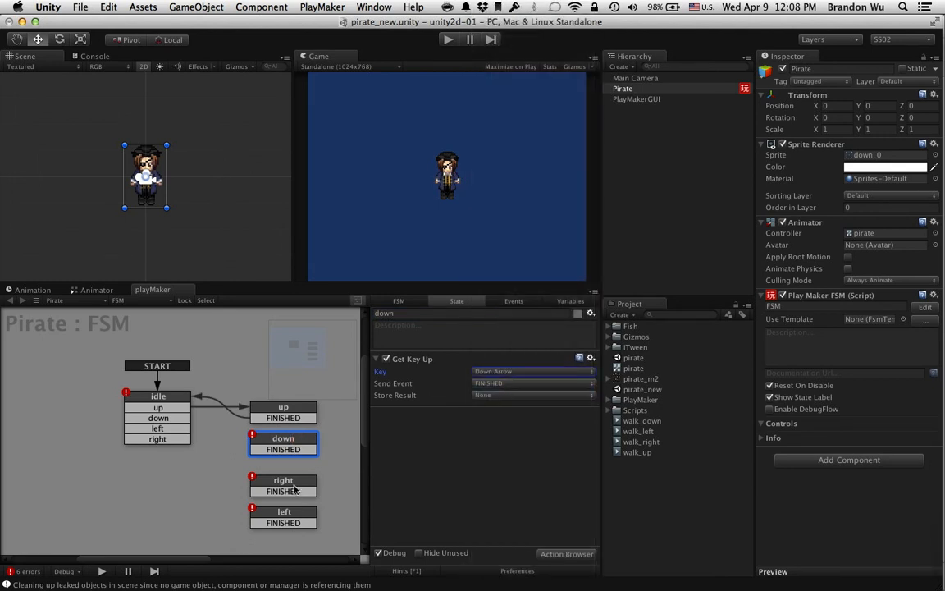
Set the key of the right state's Get Key Up action to Right Arrow
click(294, 479)
click(489, 373)
scroll(521, 394, down, 8)
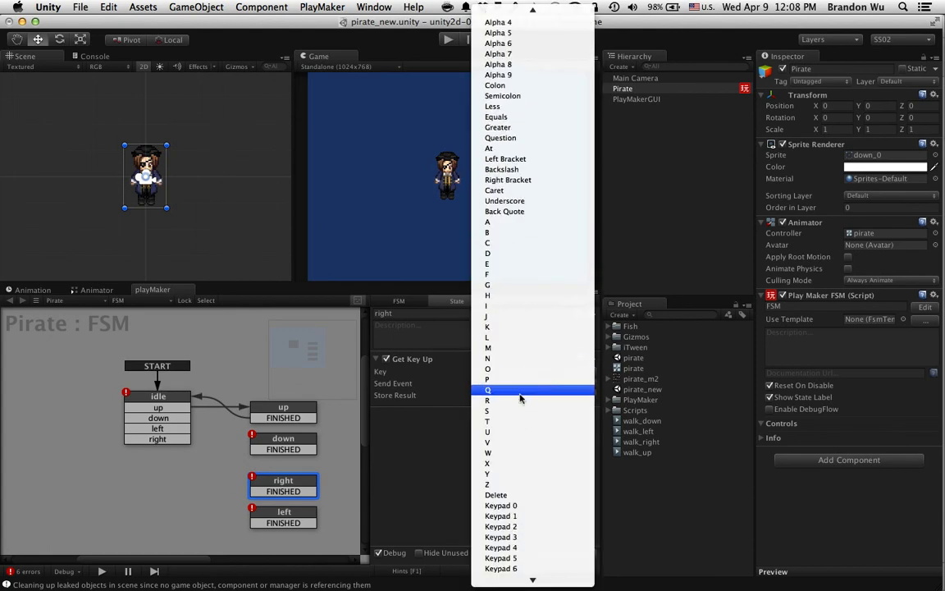
scroll(520, 396, up, 3)
scroll(520, 398, down, 8)
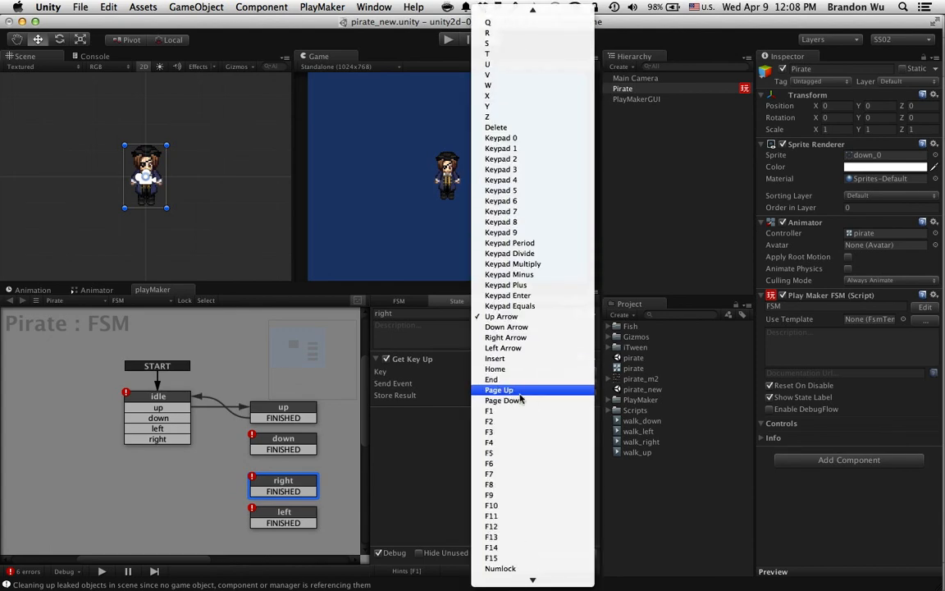
click(525, 339)
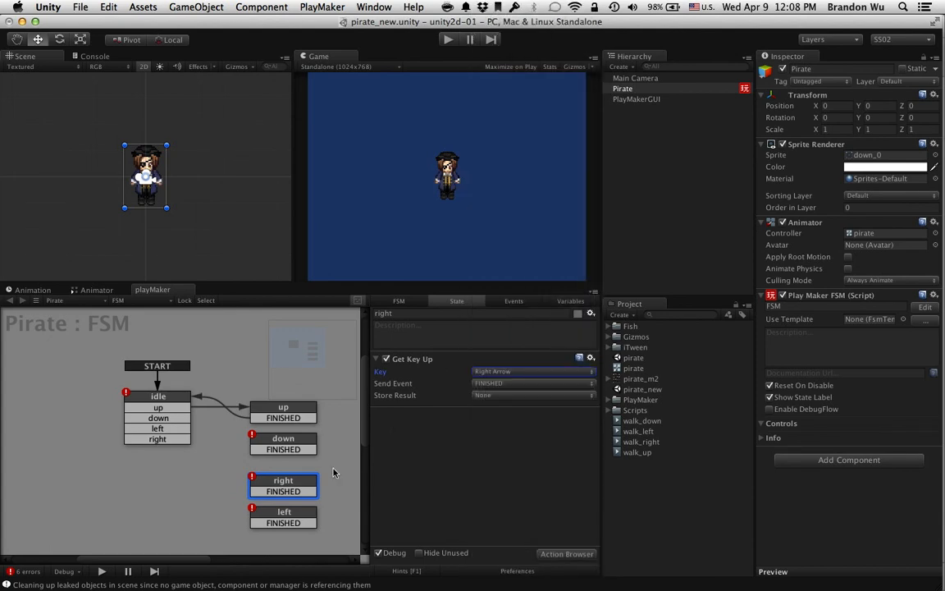
Set the key of the left state's Get Key Up action to Left Arrow
click(314, 516)
click(497, 373)
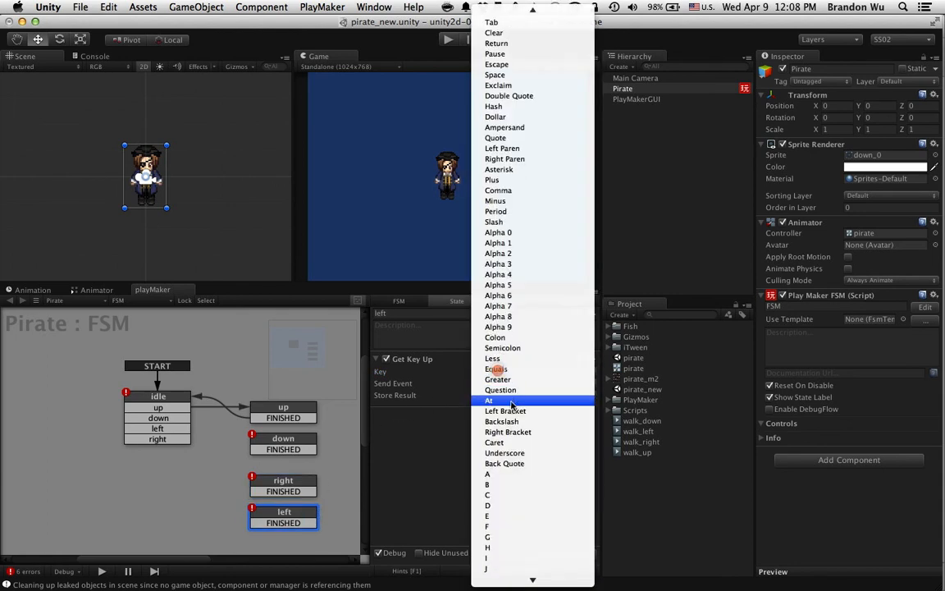
scroll(514, 410, down, 10)
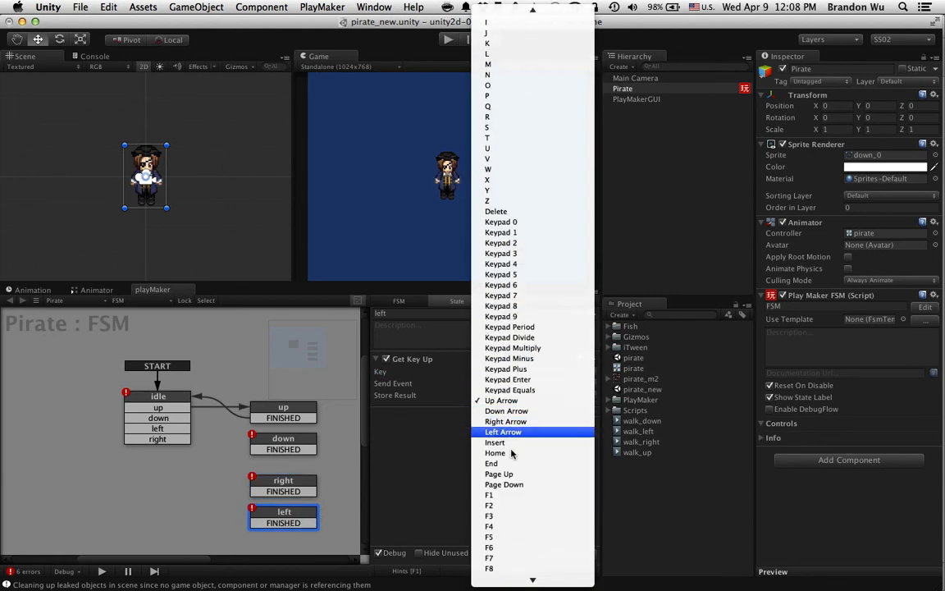
click(502, 432)
Connect the FINISHED transitions of down, right and left back to idle, and idle's down, left and right transitions to the matching states
click(248, 452)
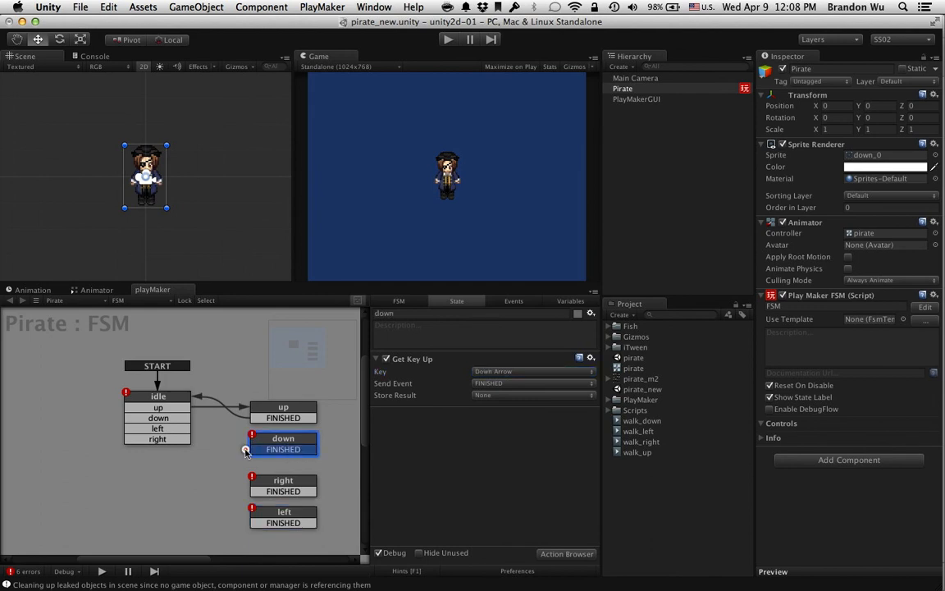
drag(257, 492, 188, 401)
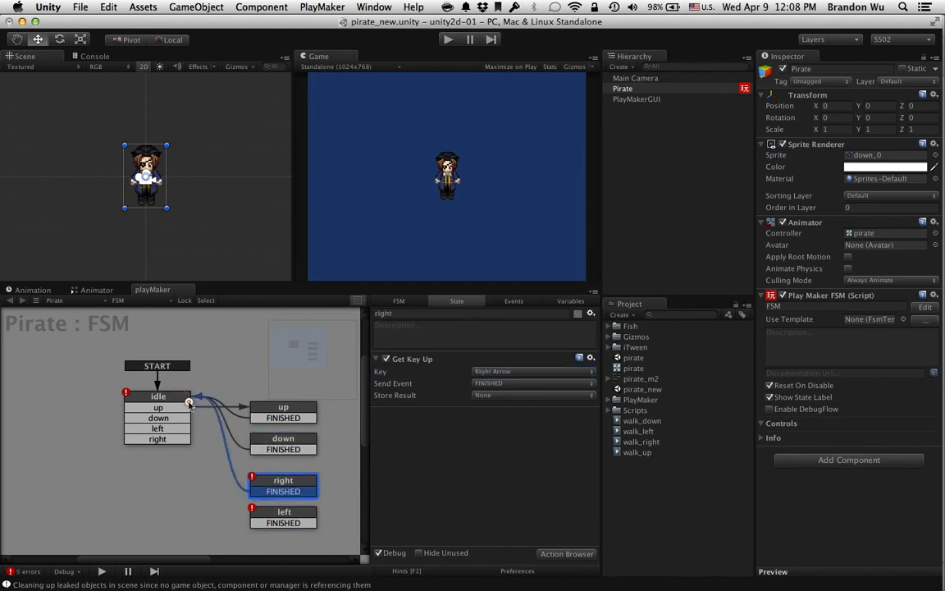
drag(257, 524, 243, 433)
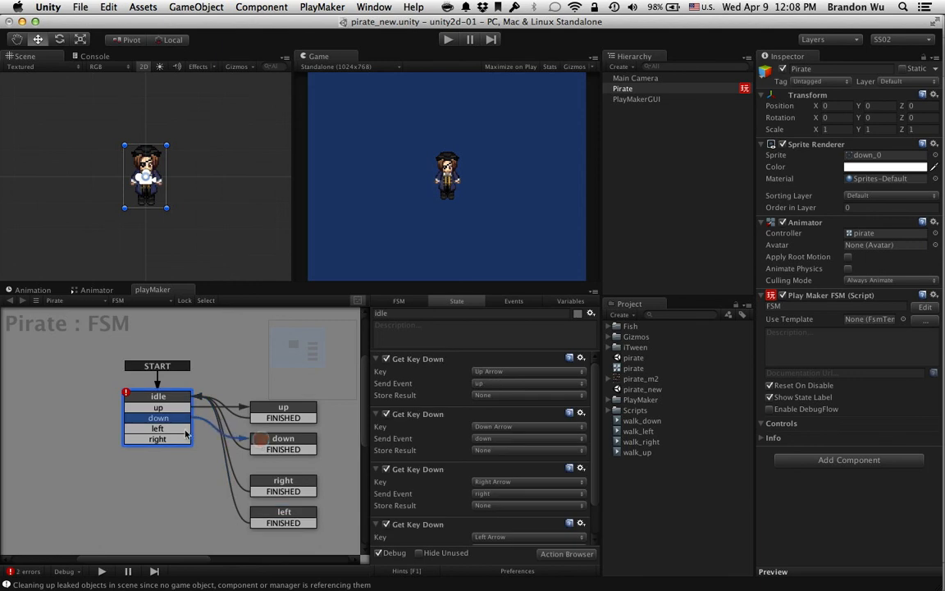
click(271, 518)
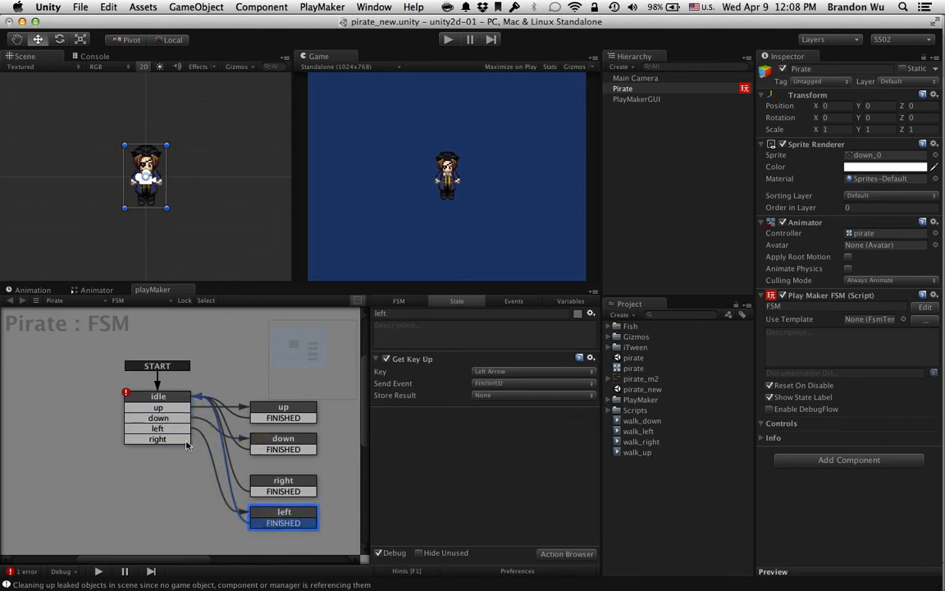
drag(183, 439, 283, 445)
Rearrange the state column so left sits directly above right, and save the scene
drag(292, 545, 291, 505)
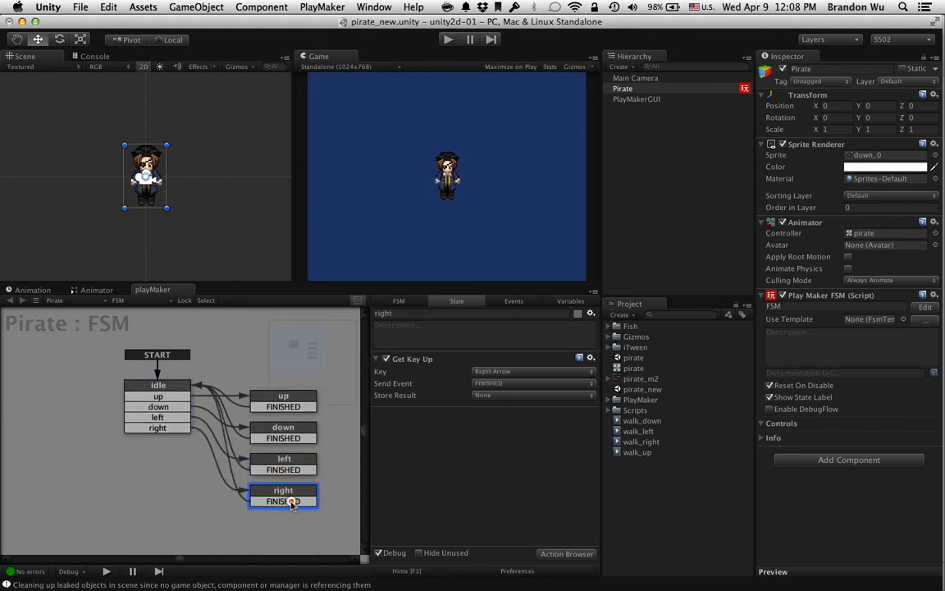
key(super+s)
middle_drag(242, 362, 162, 374)
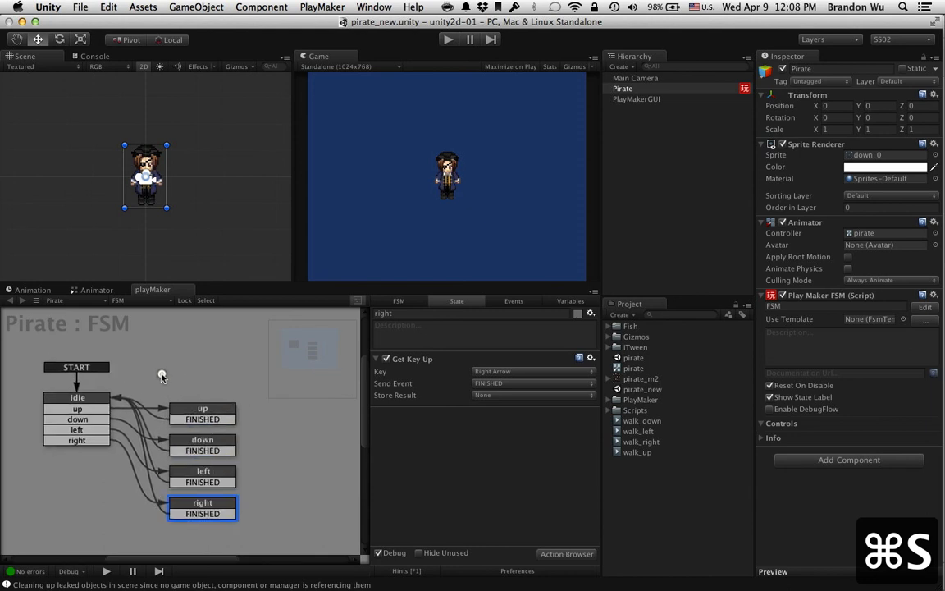
Run the game and show the Pirate's FSM in the graph, locking the view to it
click(448, 40)
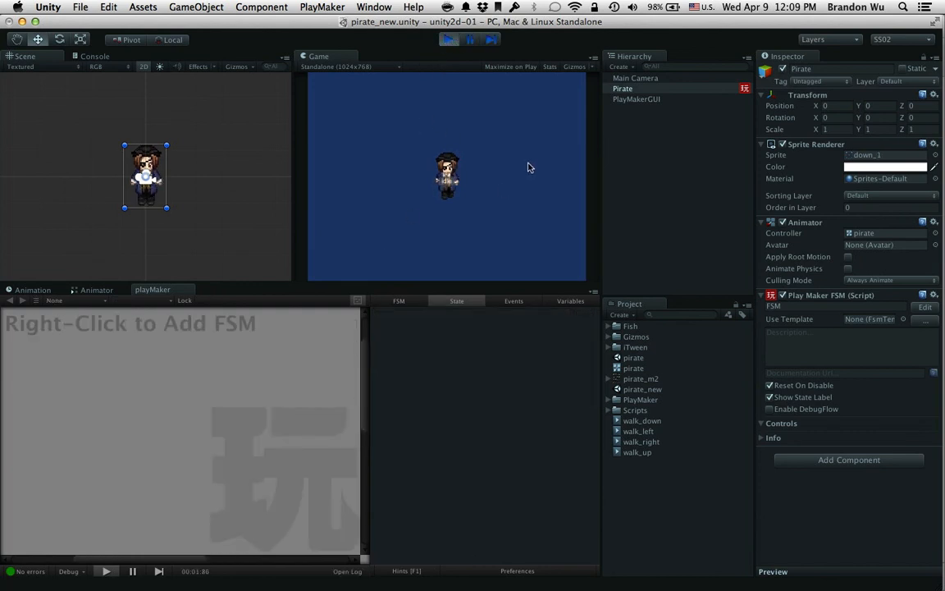
right_click(99, 311)
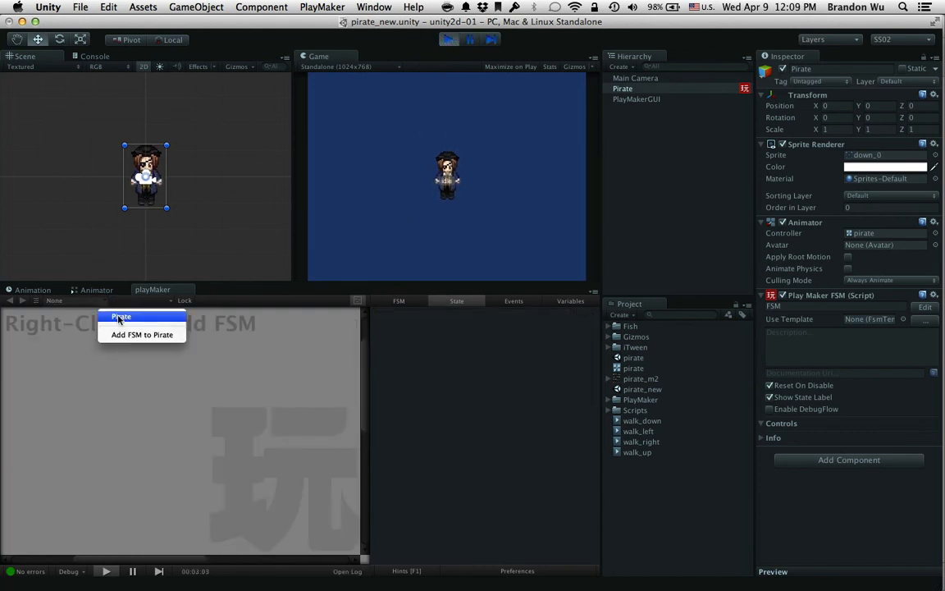
click(120, 317)
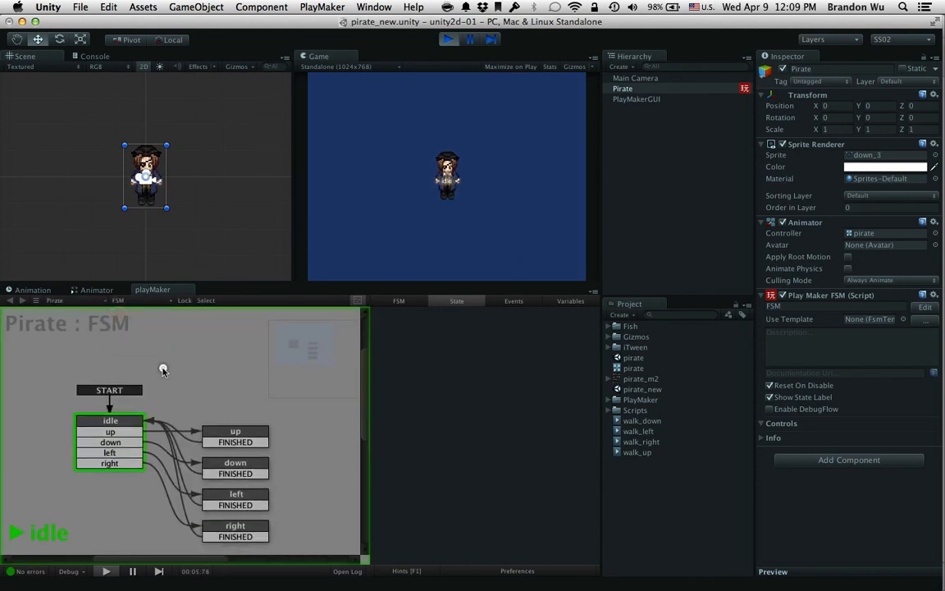
middle_drag(163, 369, 148, 356)
click(186, 301)
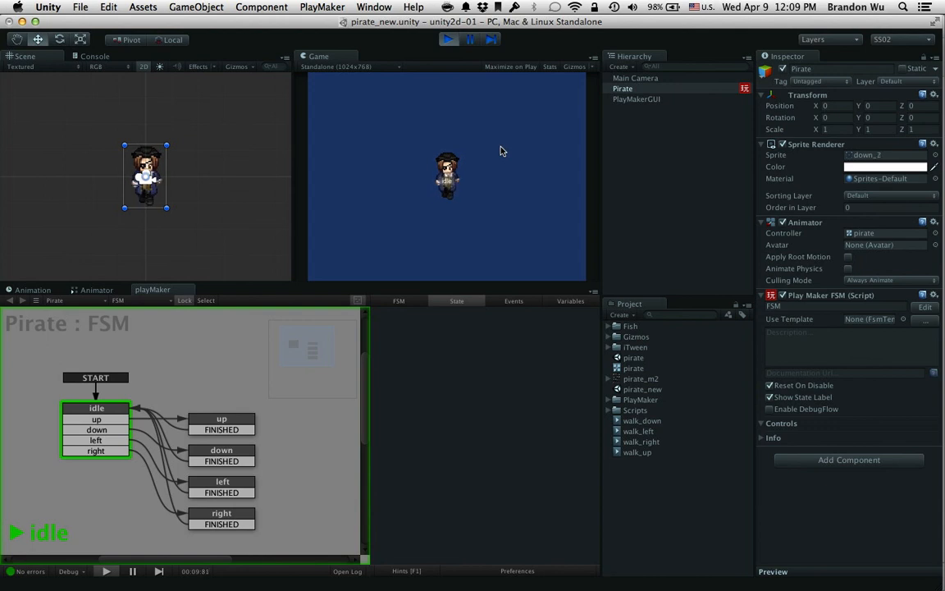
Test the running FSM by triggering the up, down, left and right states repeatedly with the arrow inputs
key(Up)
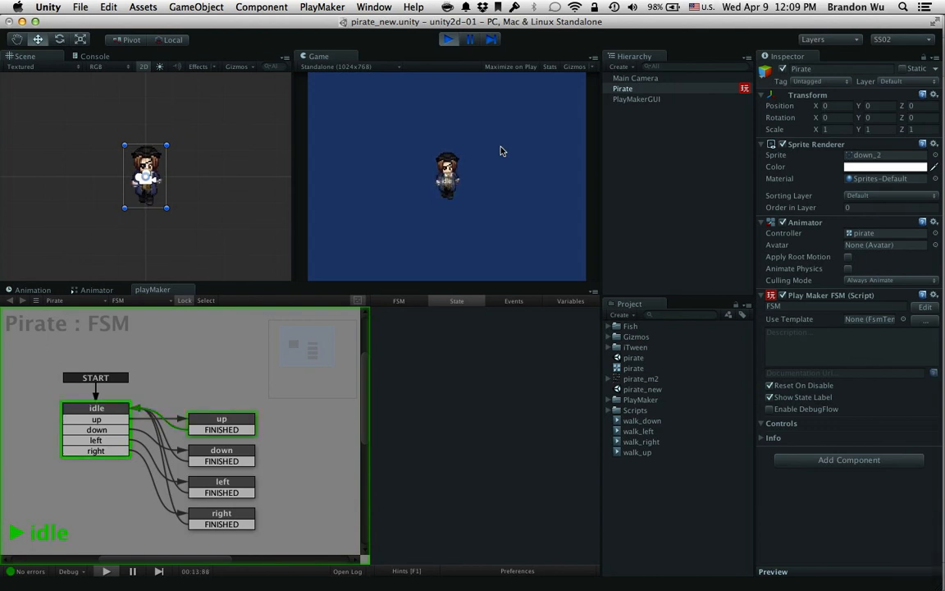
key(Down)
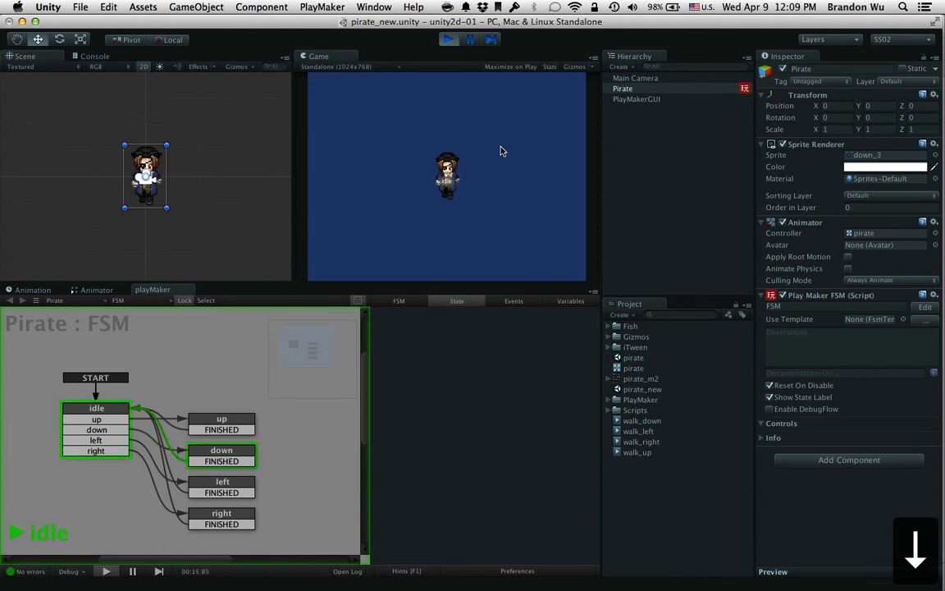
key(Left)
key(Right)
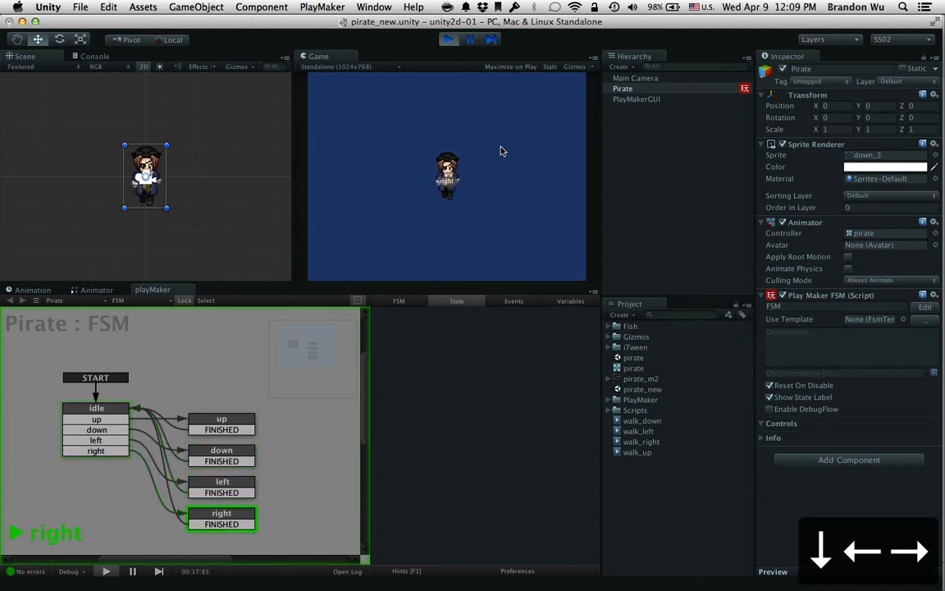
key(Left)
key(Up)
key(Down)
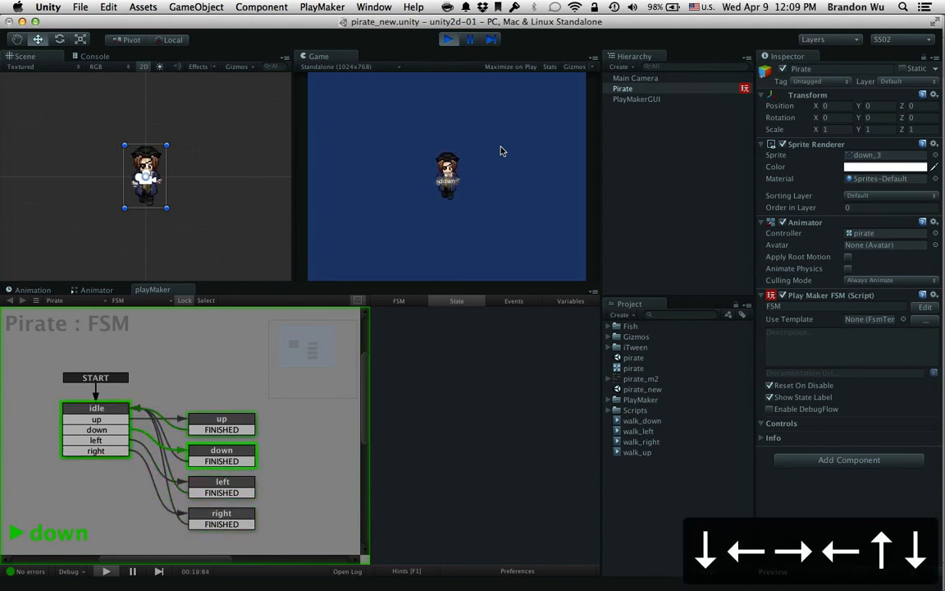
key(Right)
key(Left)
key(Up)
key(Down)
key(Right)
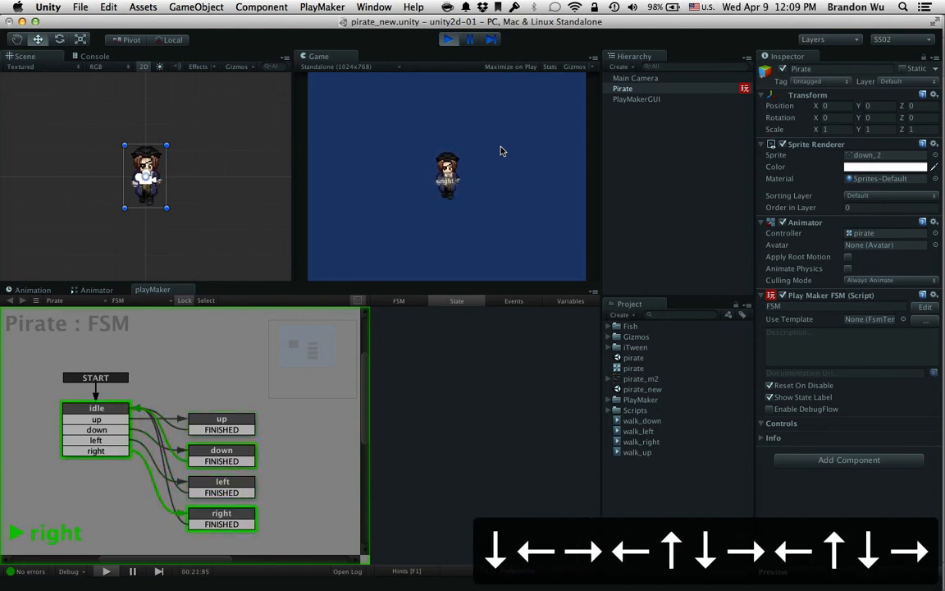